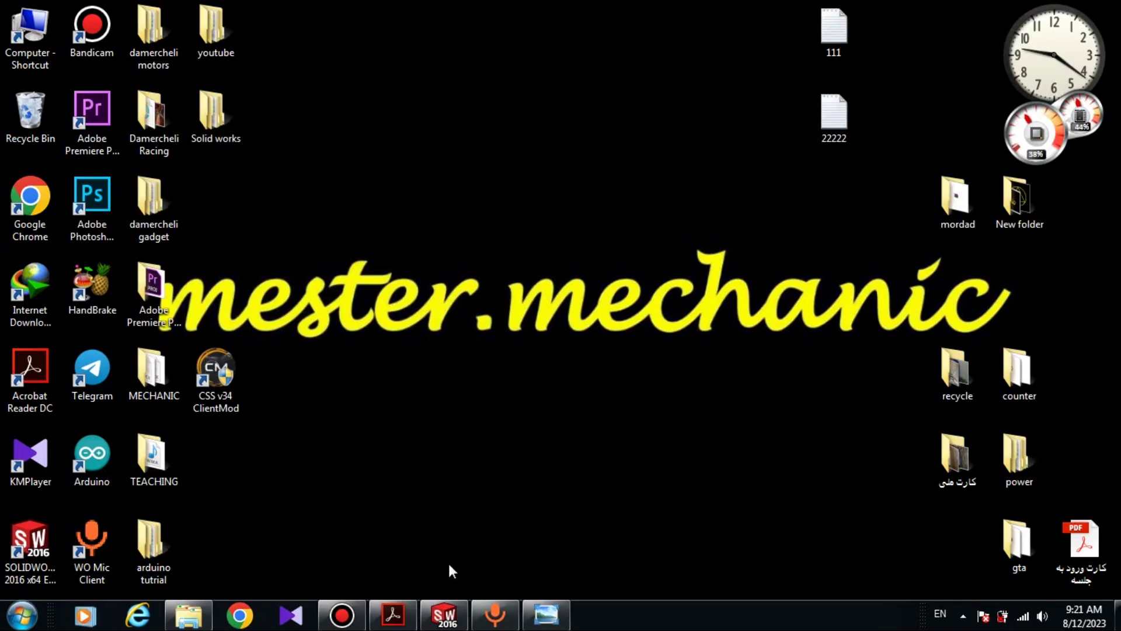
- Bring the finished bracket part forward, restore its window down, and zoom out on the model
left_click(444, 615)
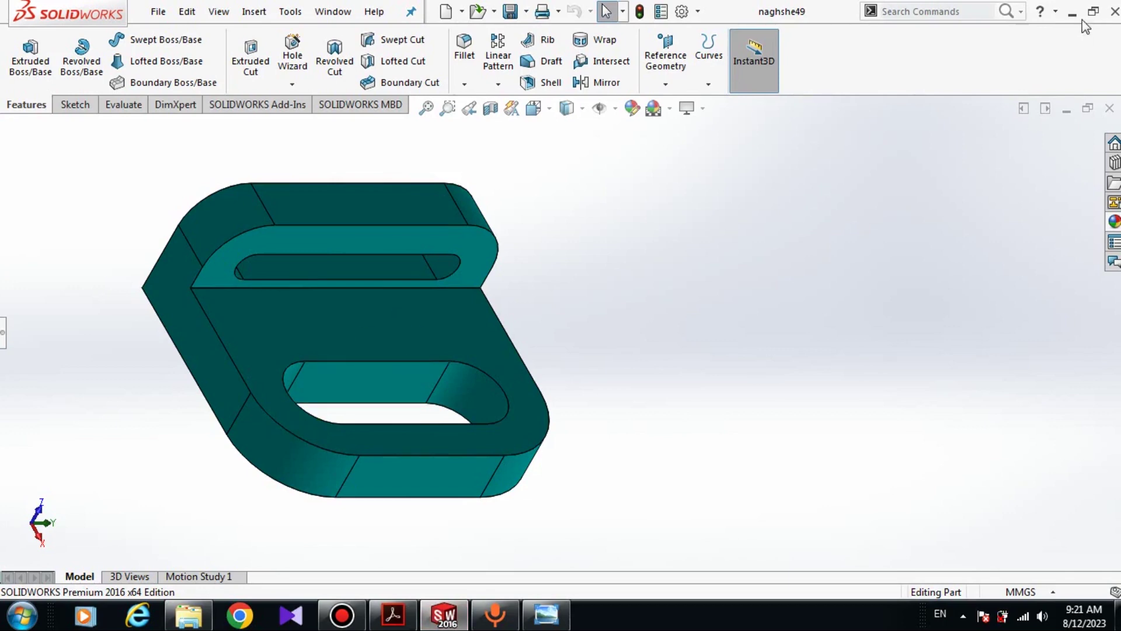
left_click(1093, 11)
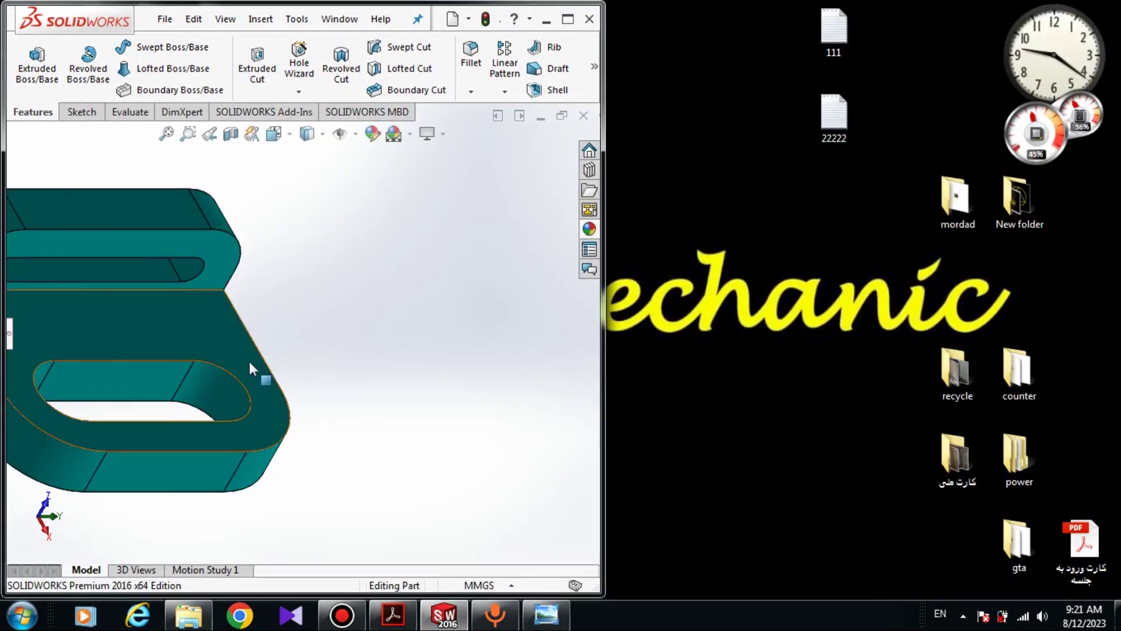
scroll(250, 365, "up", 3)
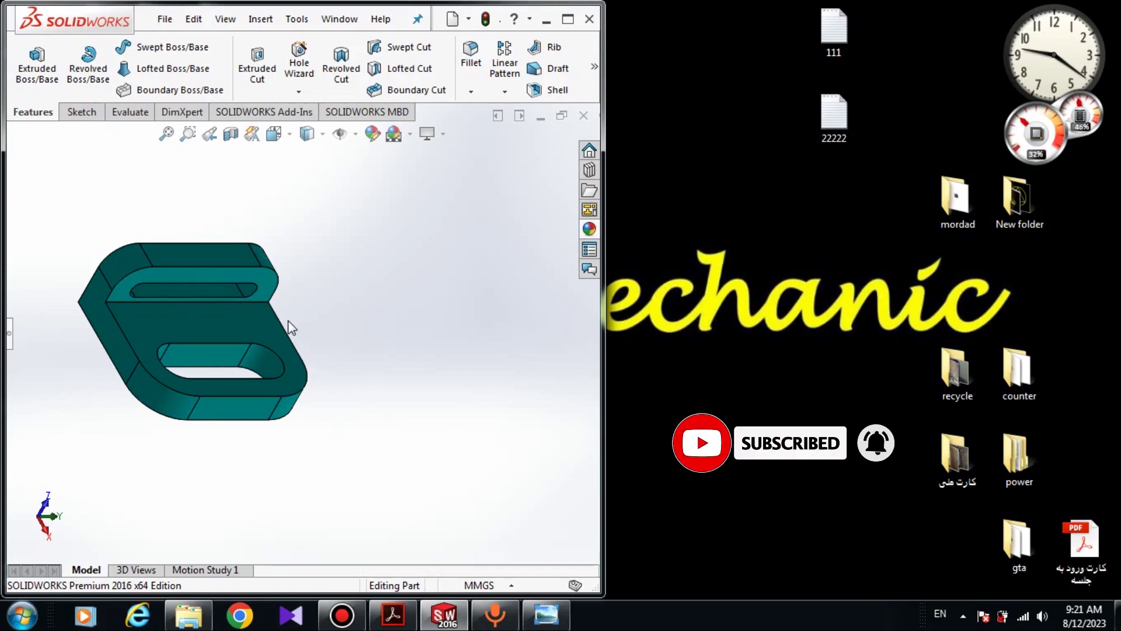
- Check the Exercise-02 drawing in Acrobat, then open its image in Photo Viewer beside the part
left_click(393, 614)
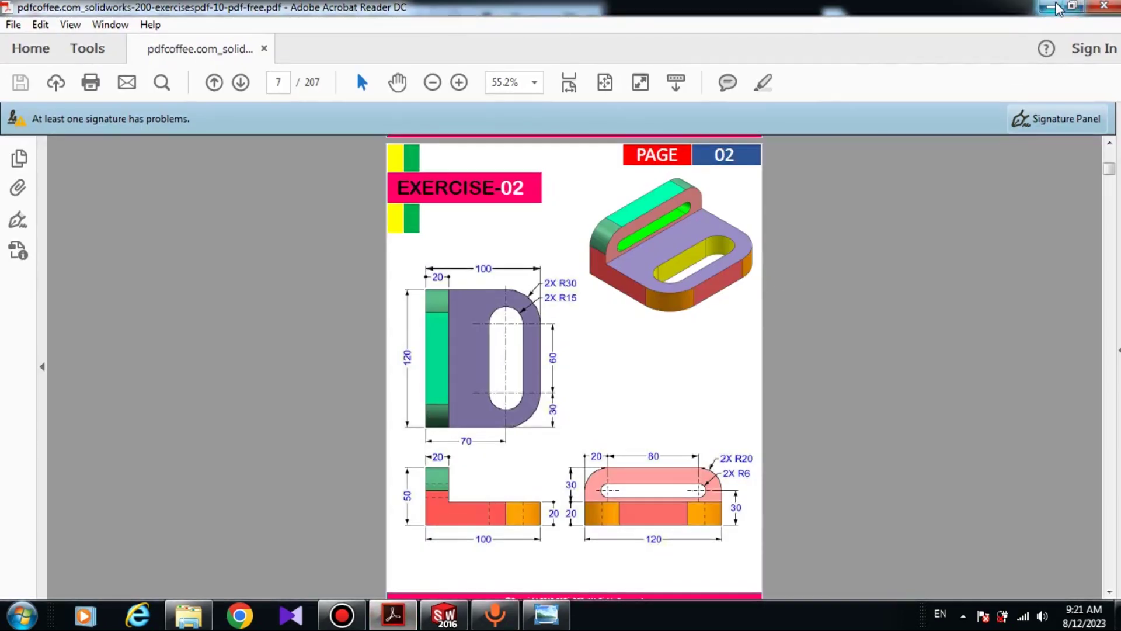
key("alt+Tab")
left_click(546, 615)
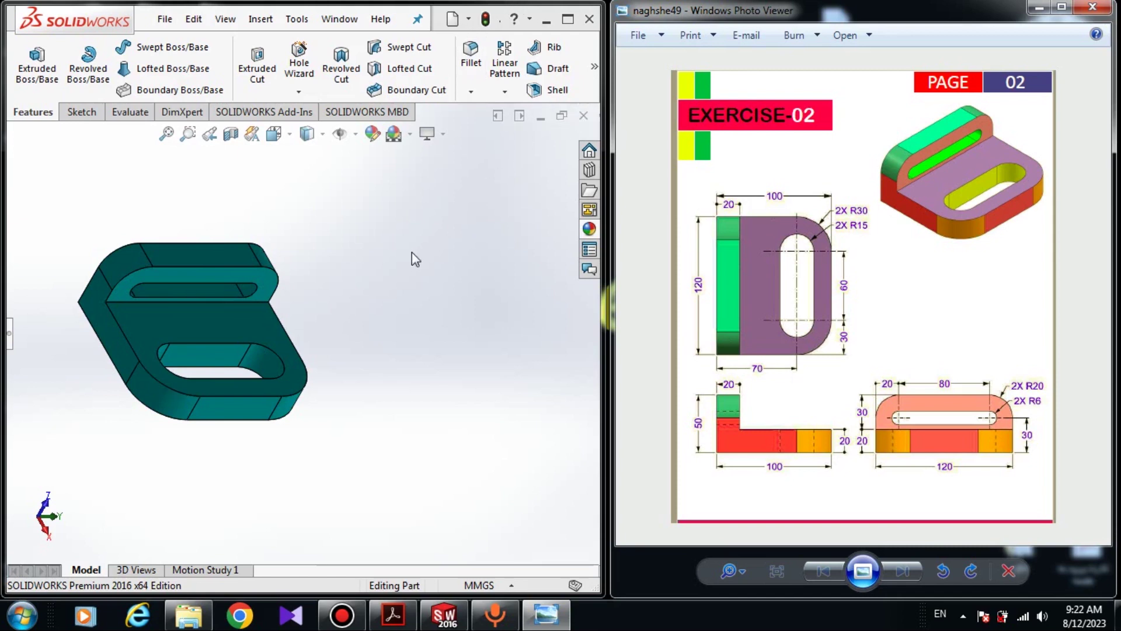
- Close the bracket part and create a new blank part document, Part2
left_click(584, 116)
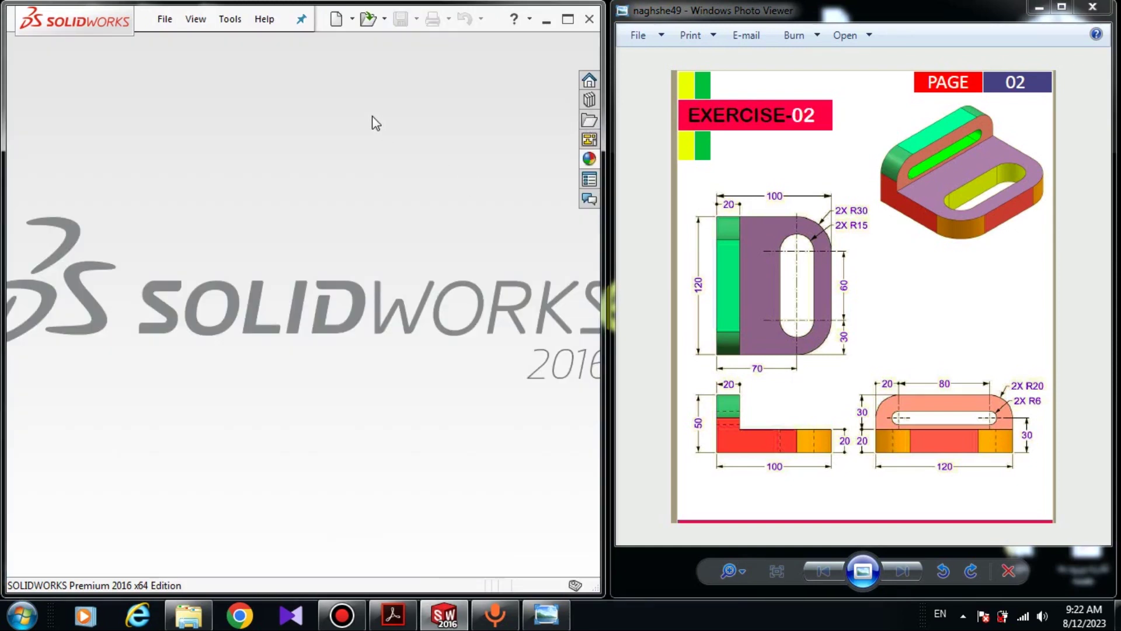
left_click(336, 21)
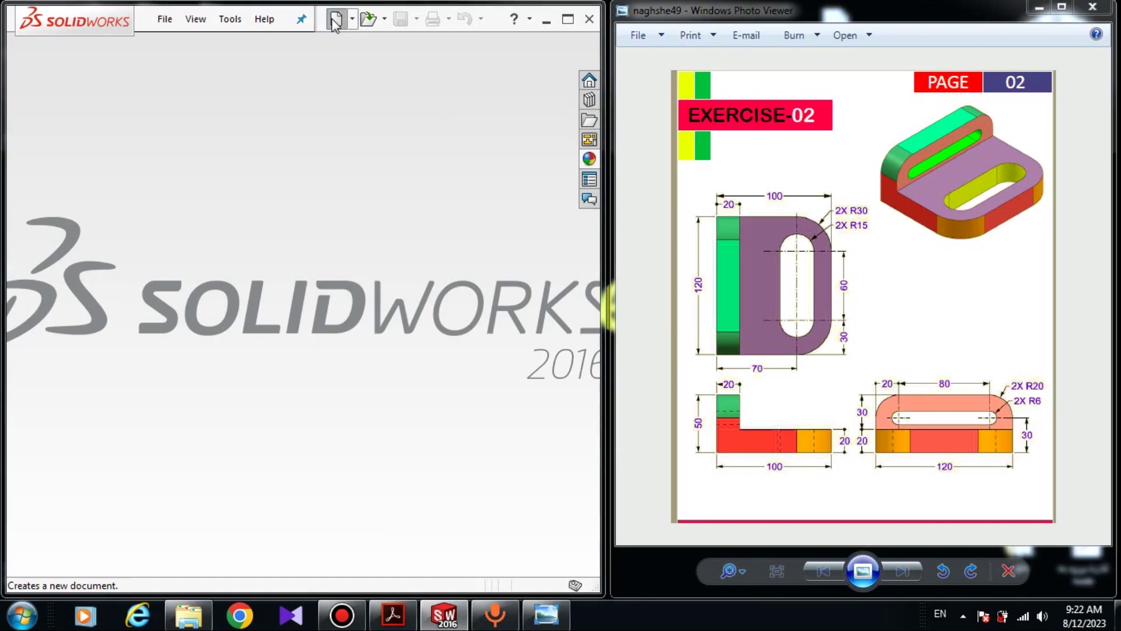
left_click(574, 440)
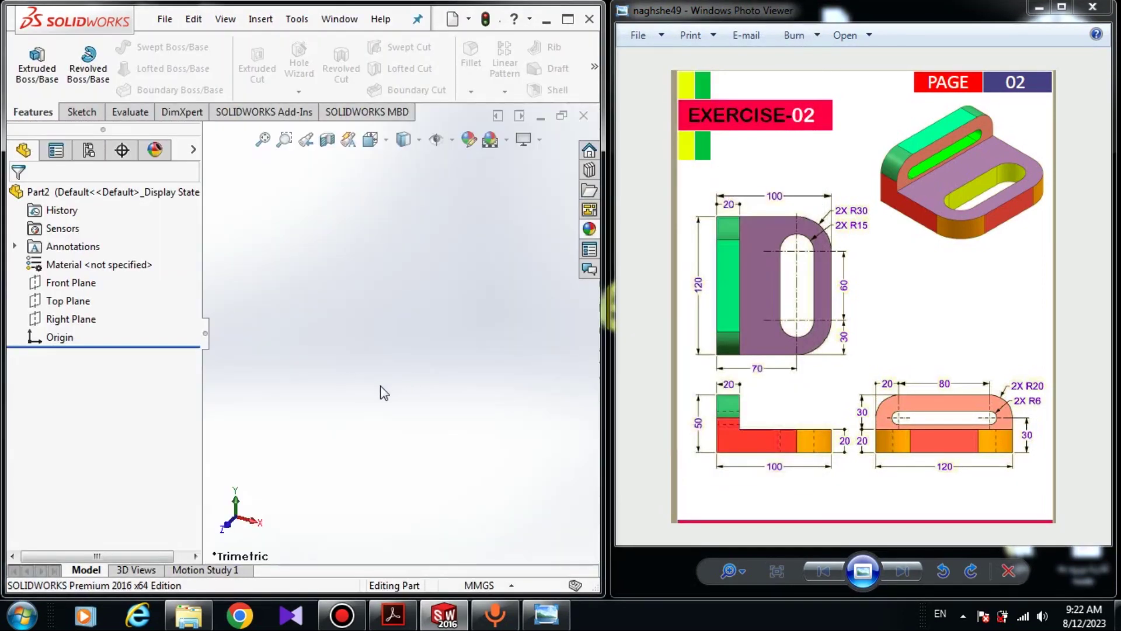
- Start a sketch on the Front Plane and draw a corner rectangle from the origin
left_click(43, 286)
left_click(55, 264)
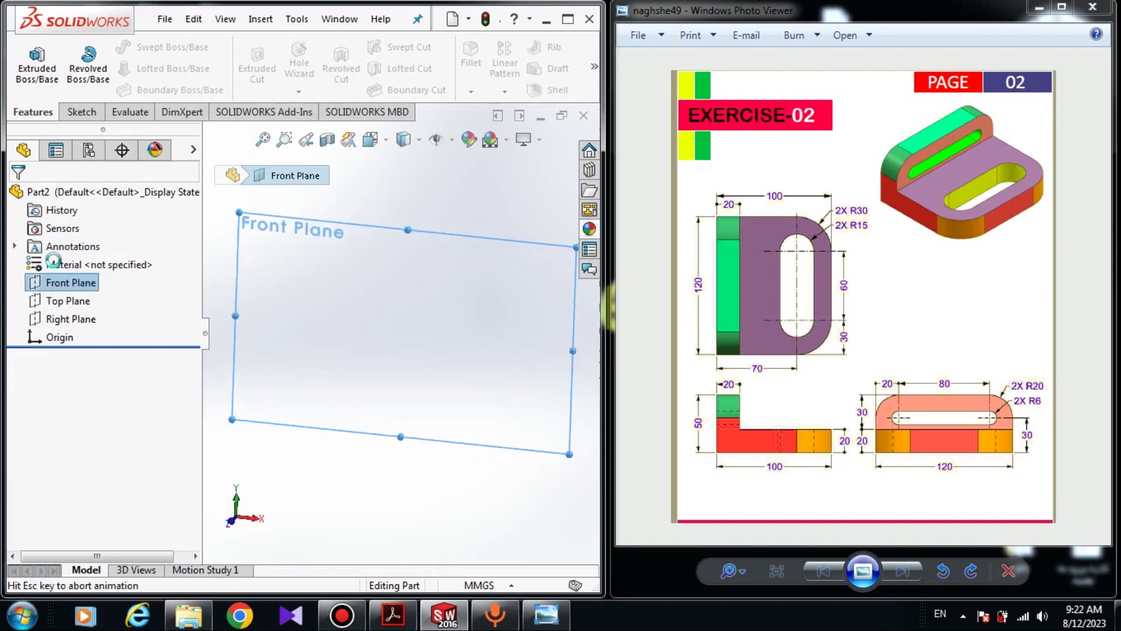
left_click(227, 376)
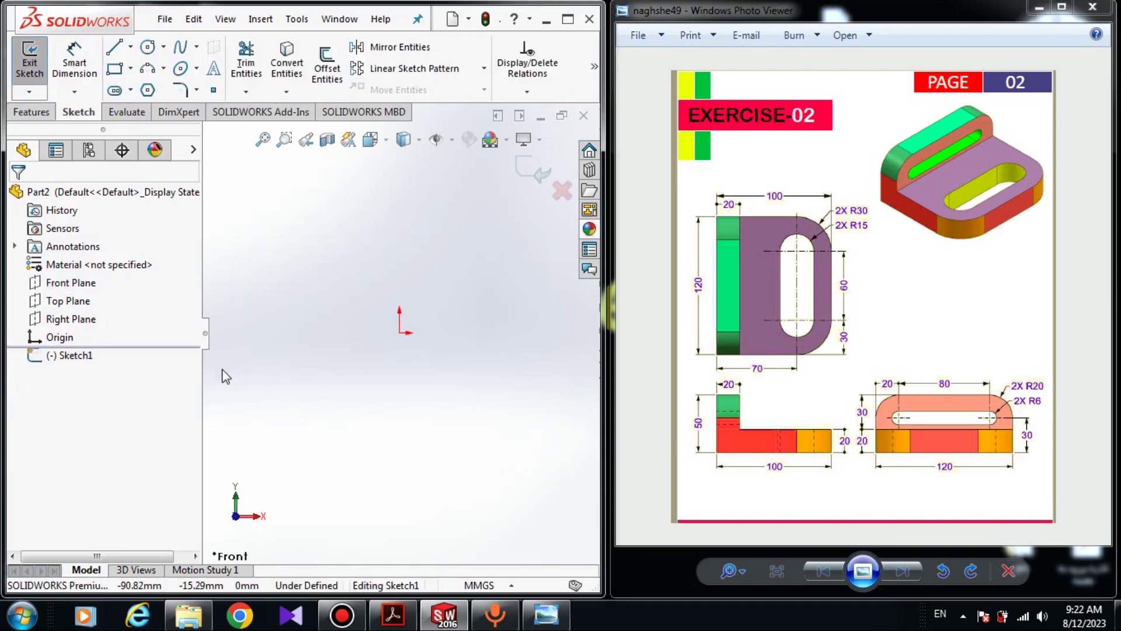
left_click(109, 75)
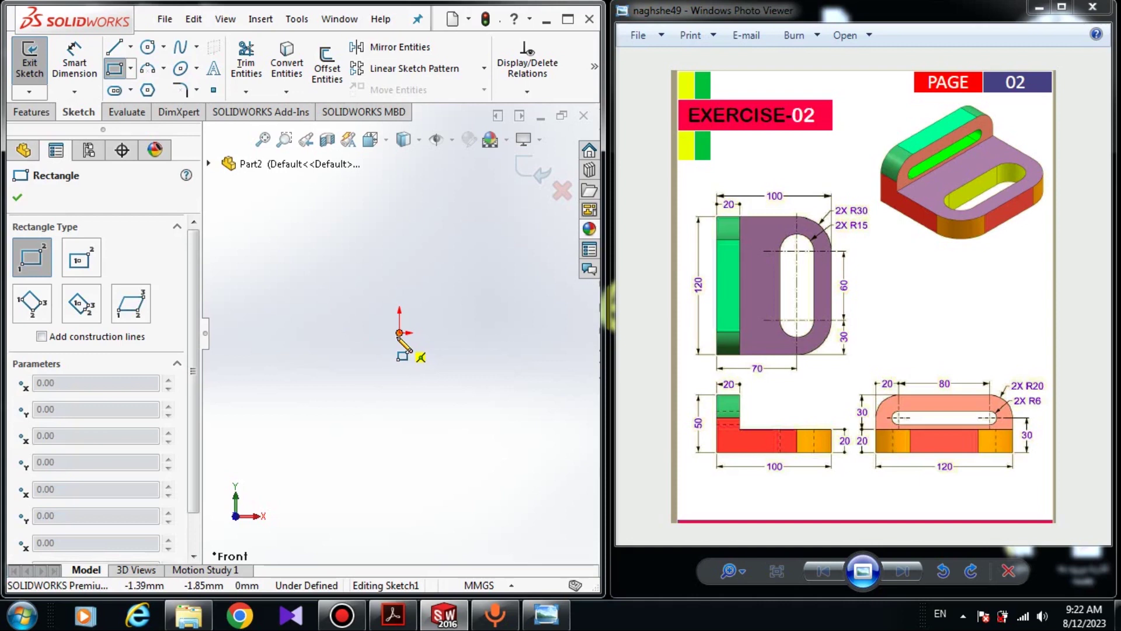
left_click(399, 333)
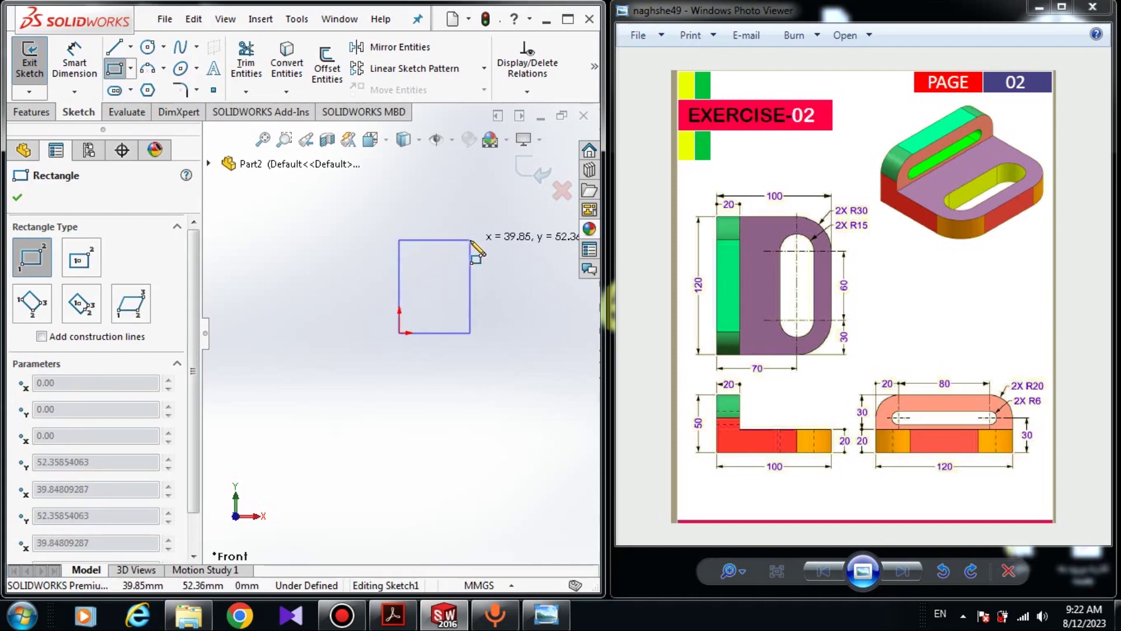
left_click(515, 204)
right_click(549, 282)
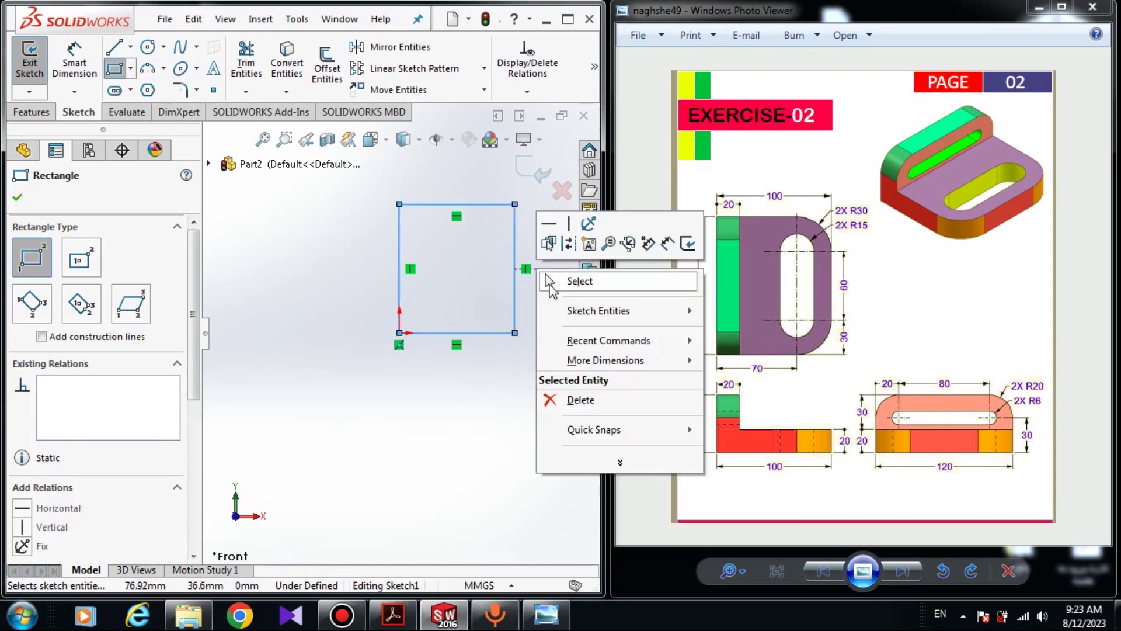
left_click(549, 281)
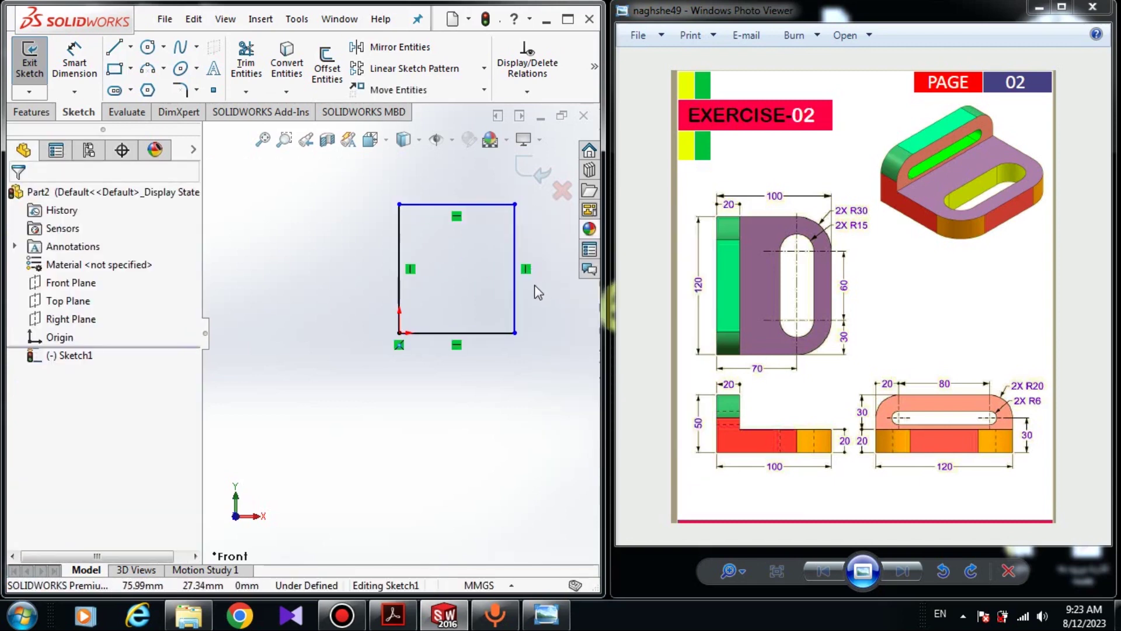
- Dimension the rectangle 100 wide along the top edge and 120 tall along the left edge
left_click(74, 65)
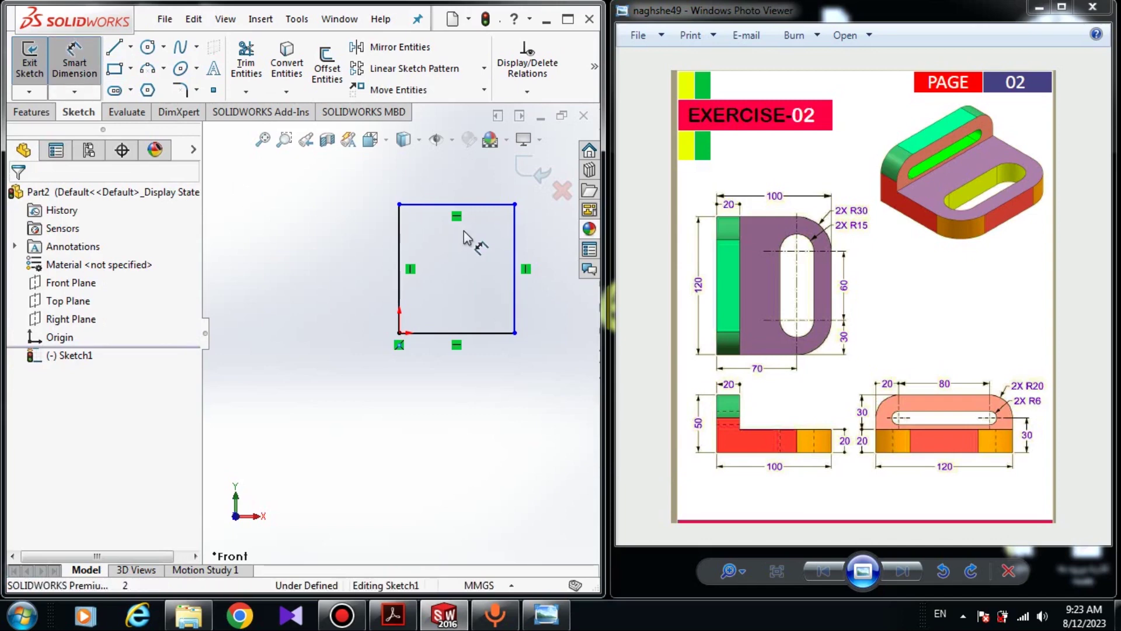
left_click(480, 205)
left_click(461, 174)
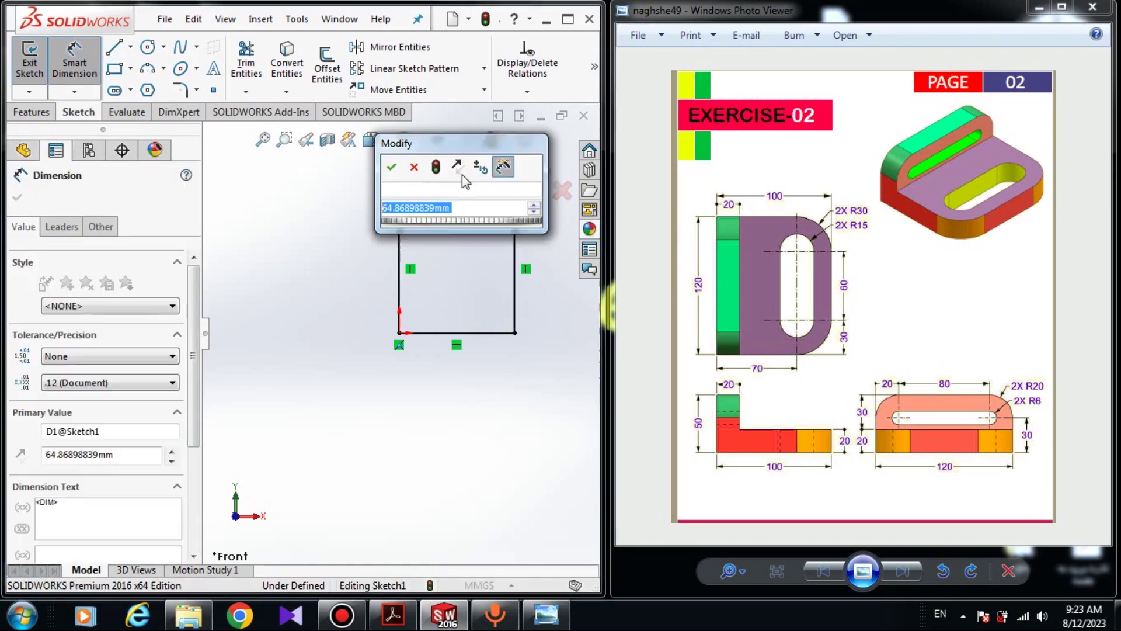
type("100")
key("Return")
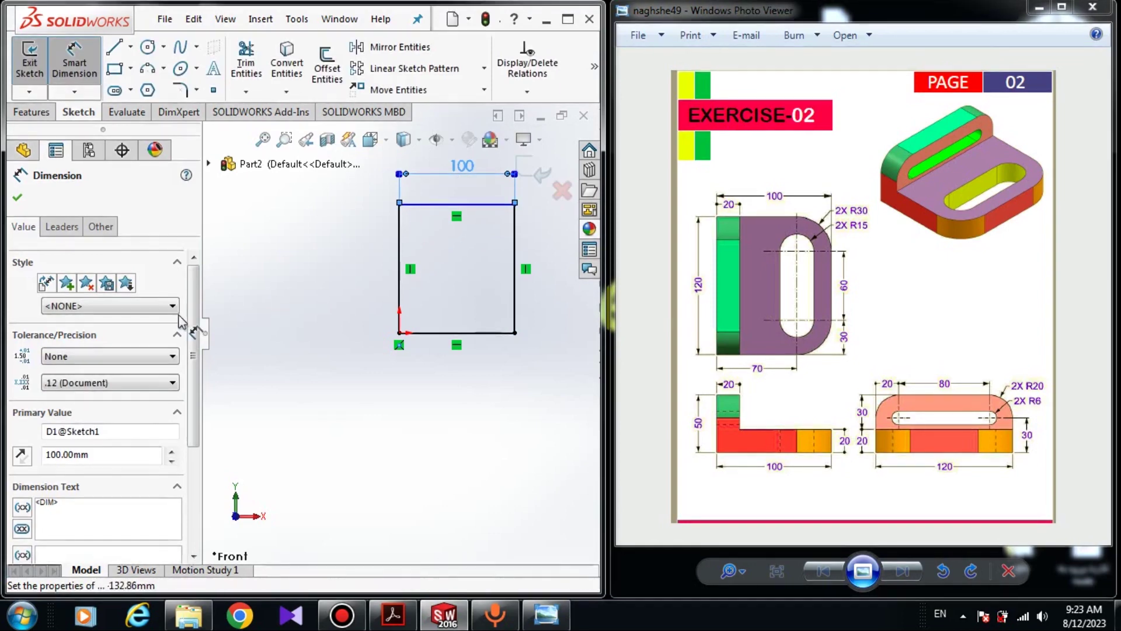
left_click(398, 277)
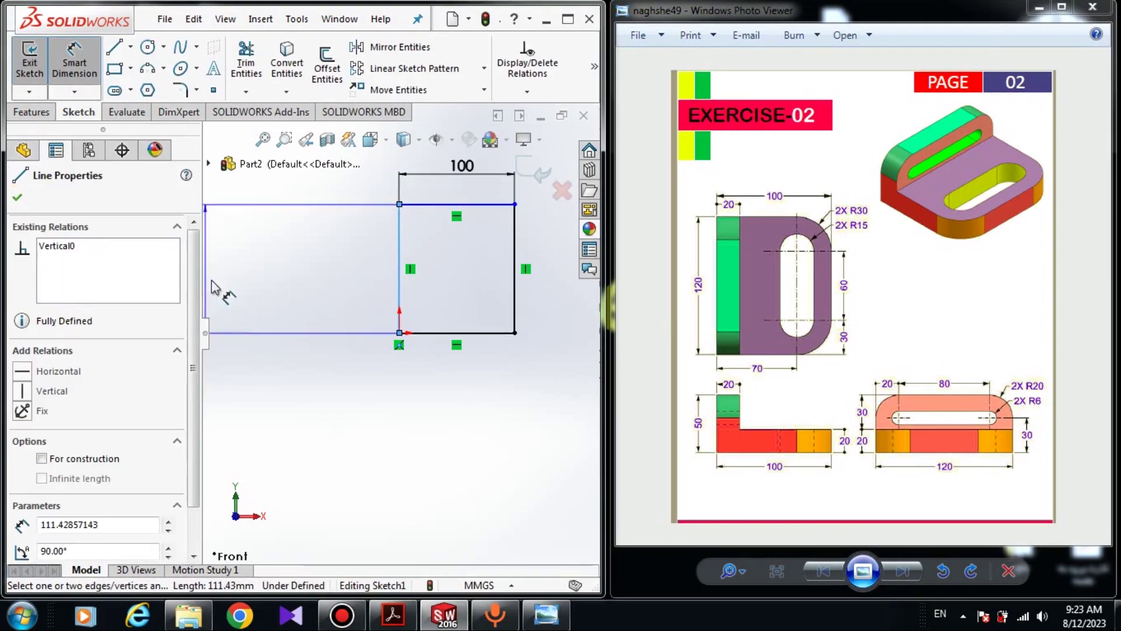
left_click(325, 287)
type("12")
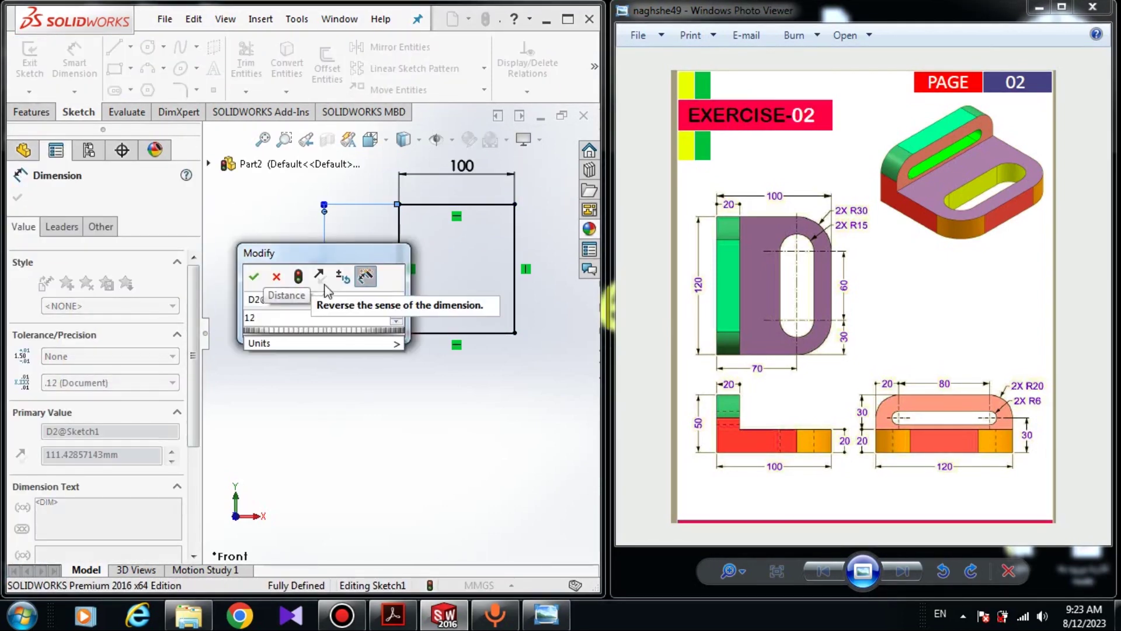
type("0")
key("Return")
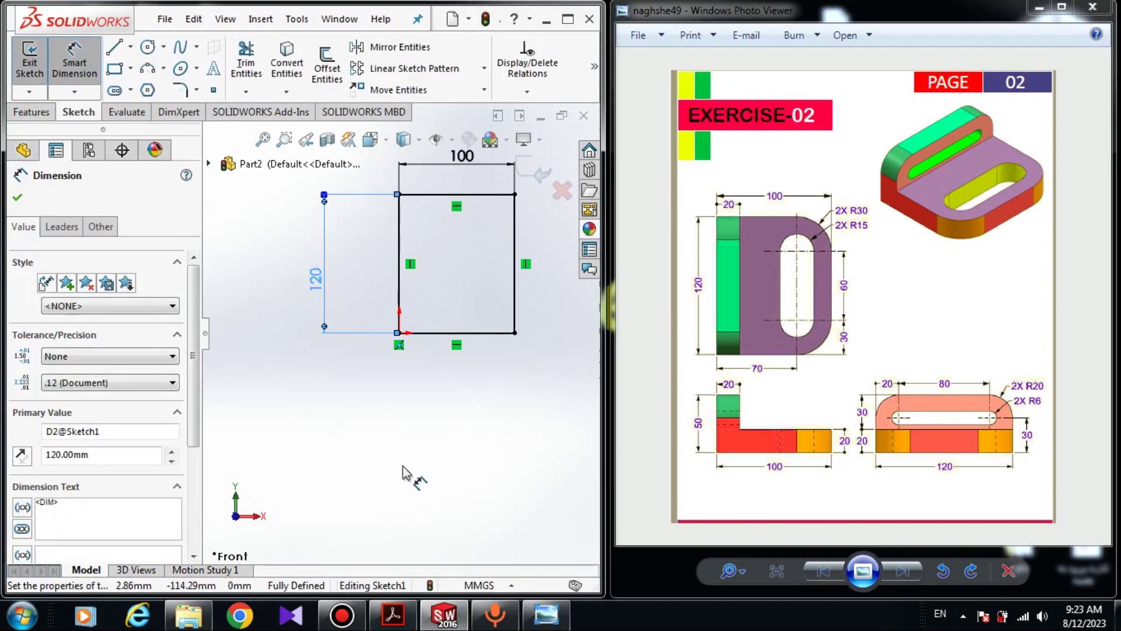
key("Escape")
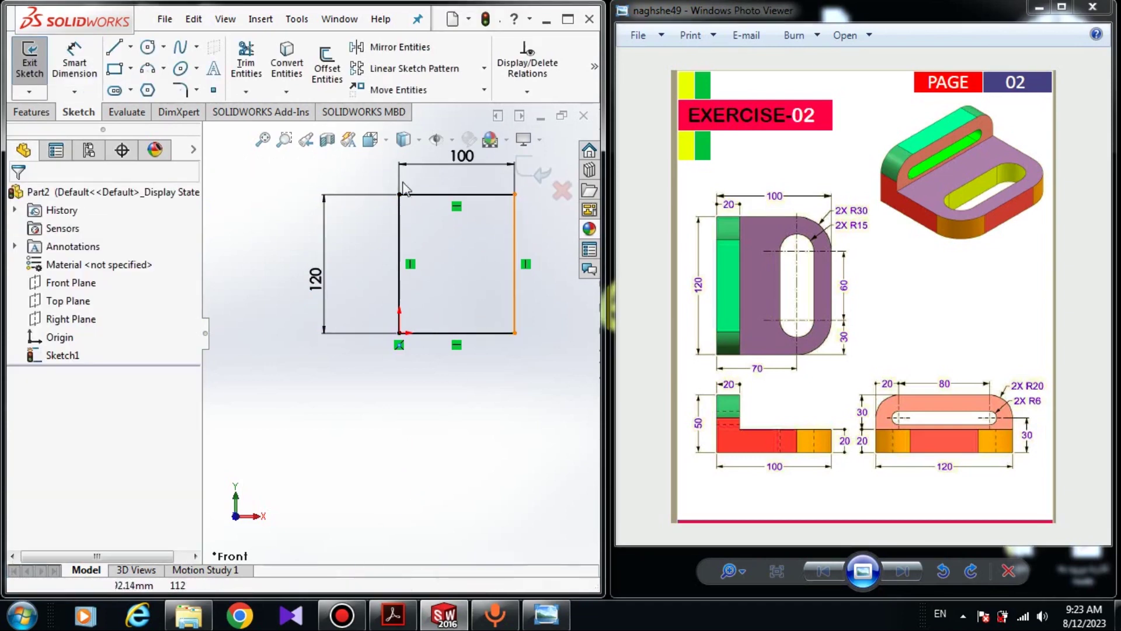
- Fillet the rectangle's top-right and bottom-right corners with a 30 mm sketch fillet radius
left_click(181, 91)
left_click(518, 198)
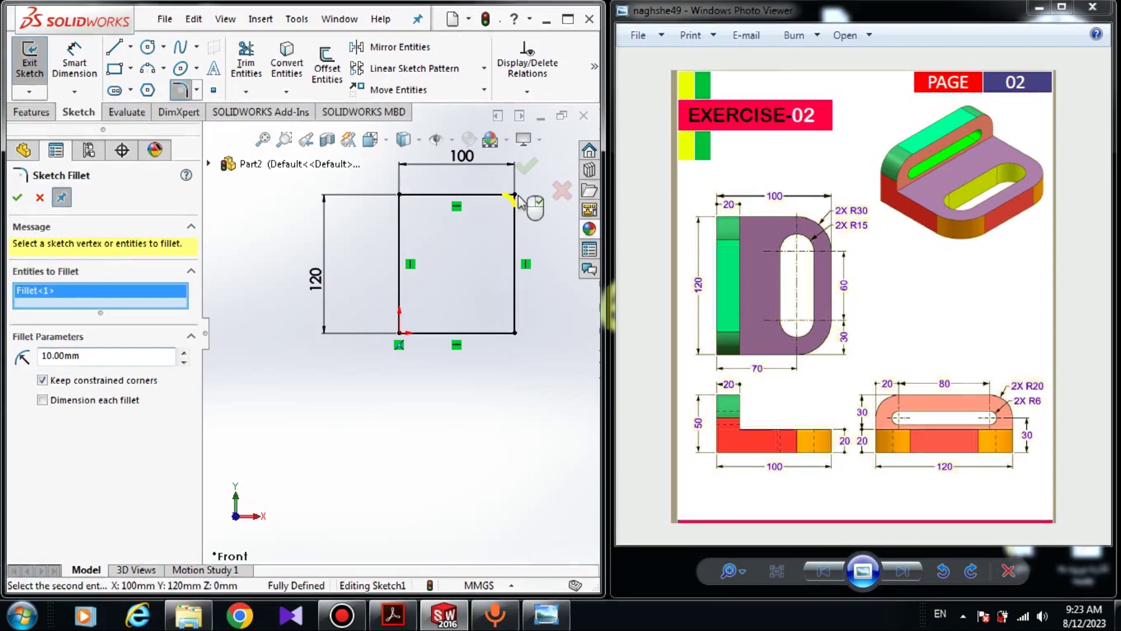
left_click(517, 334)
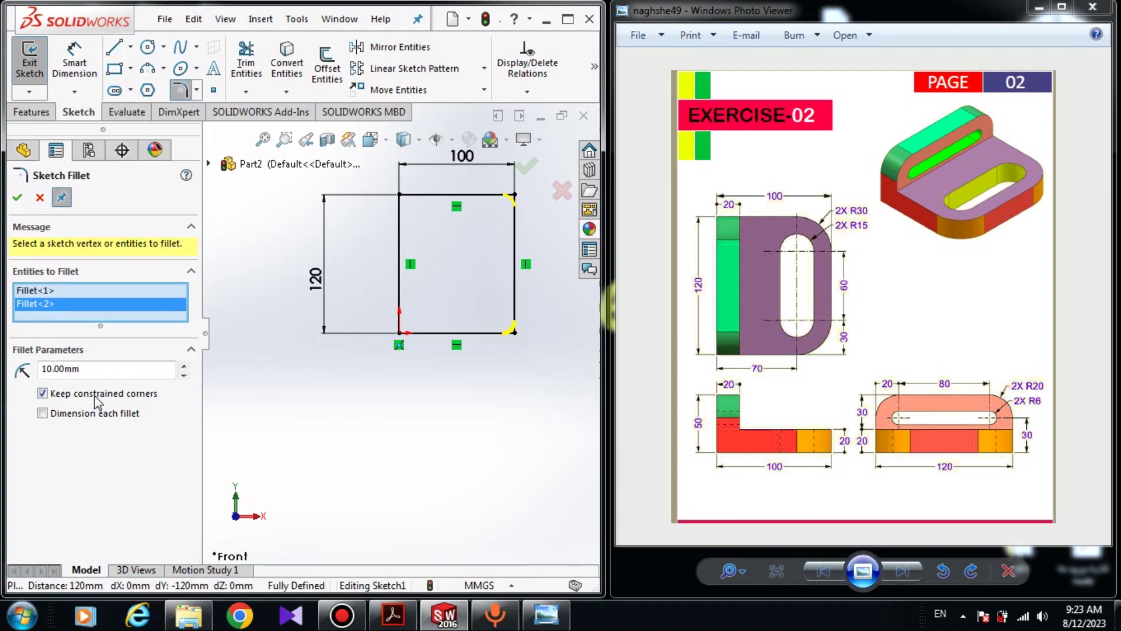
double_click(88, 369)
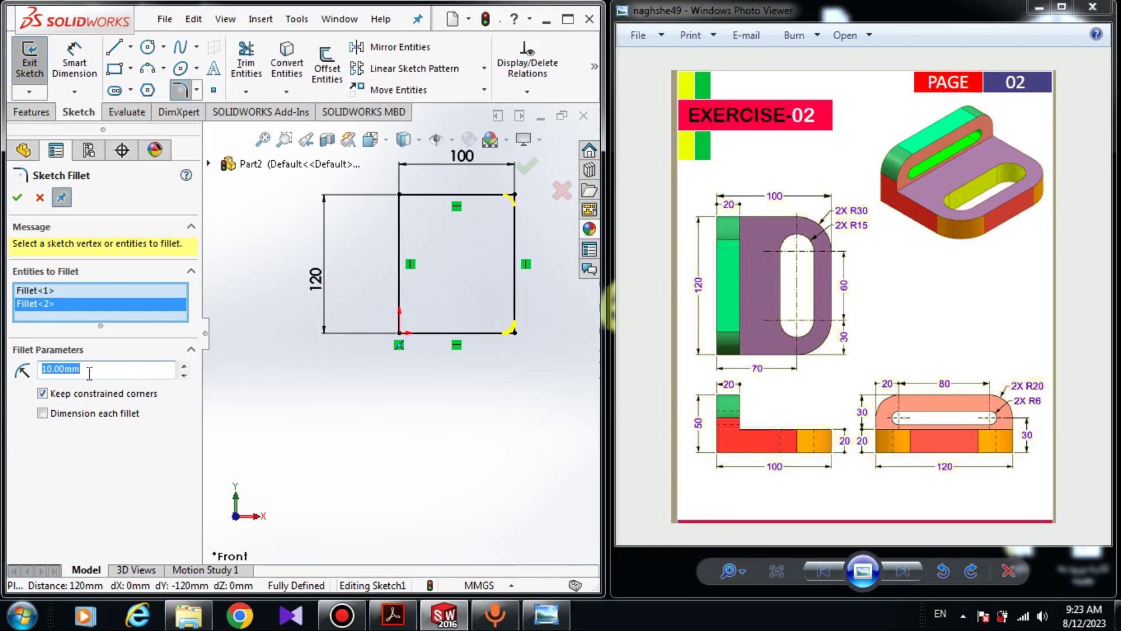
type("30")
key("Return")
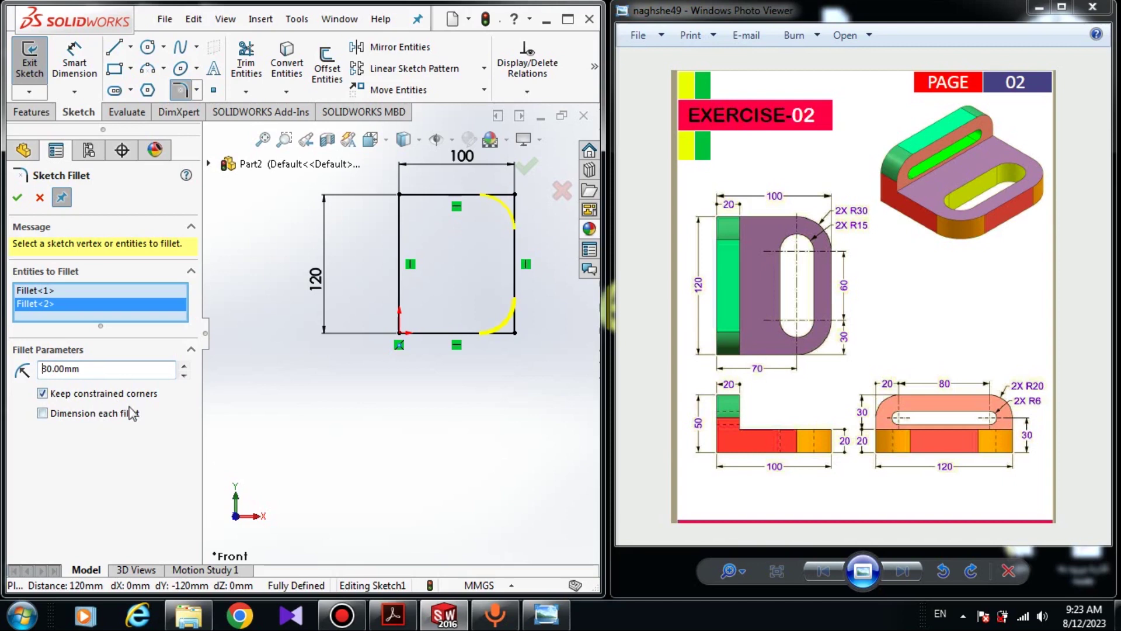
left_click(16, 197)
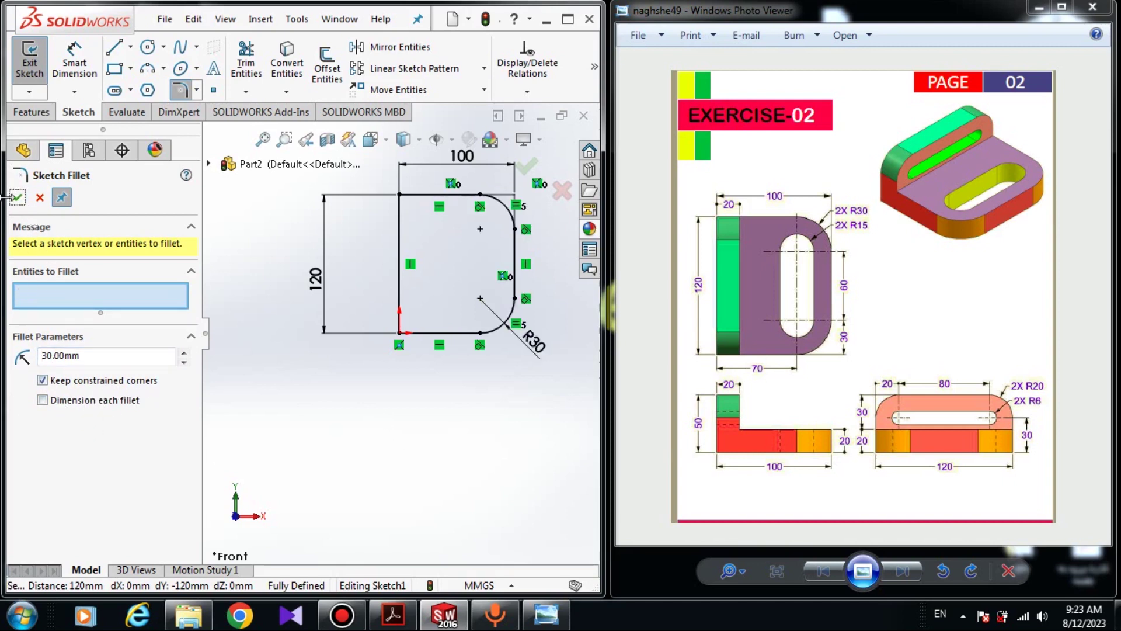
left_click(14, 197)
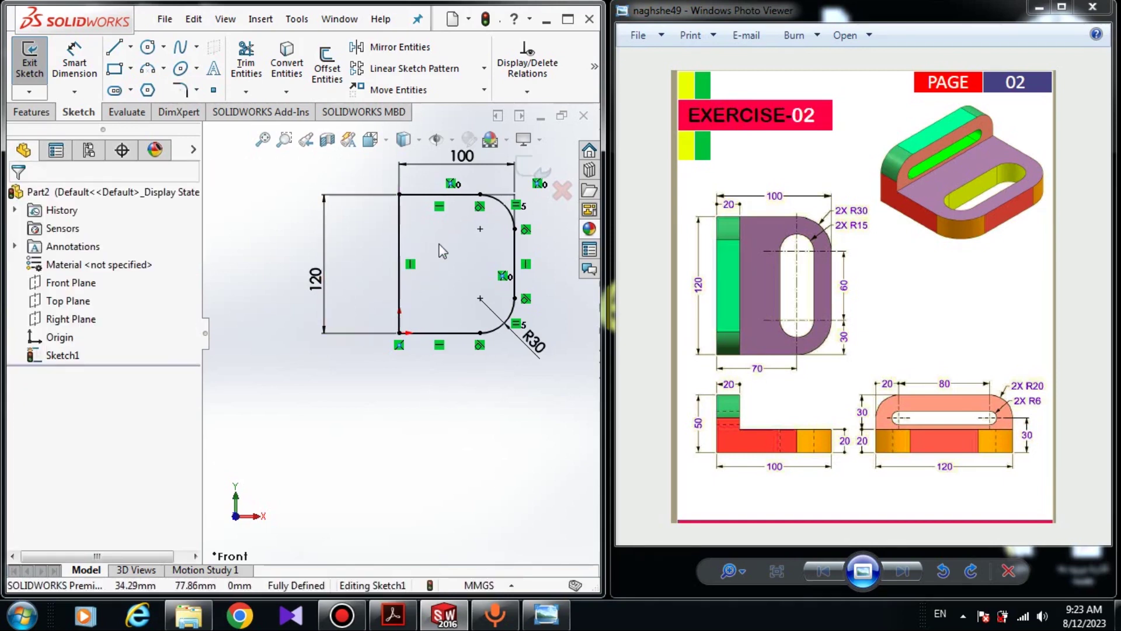
left_click(32, 112)
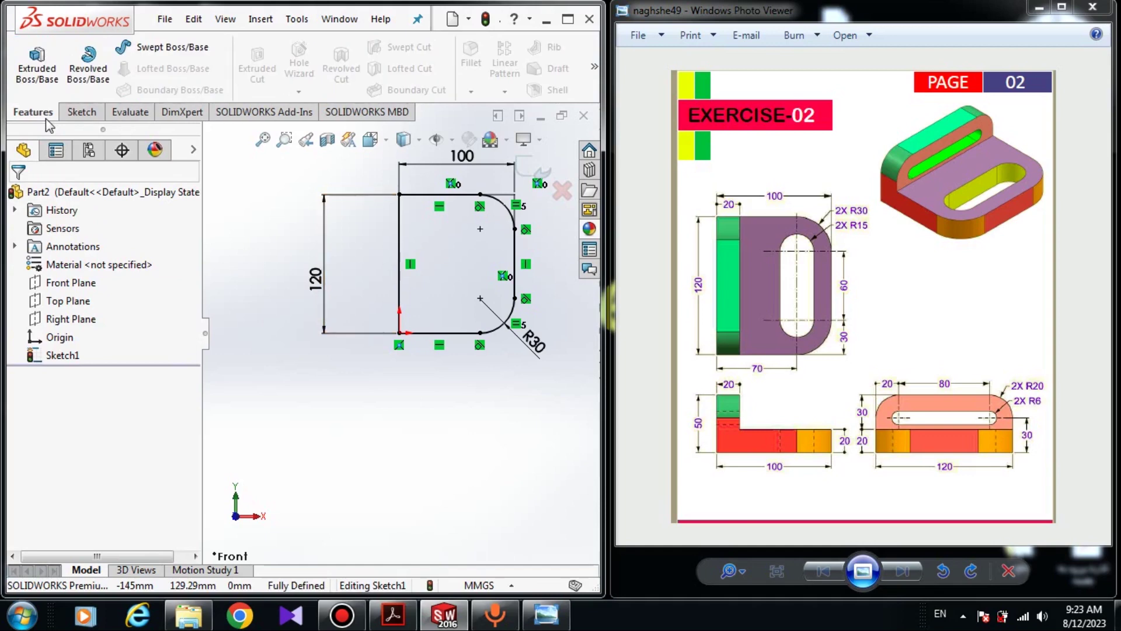
- Extrude the Sketch1 region 20 mm deep as Boss-Extrude1, forming the base plate
right_click(46, 120)
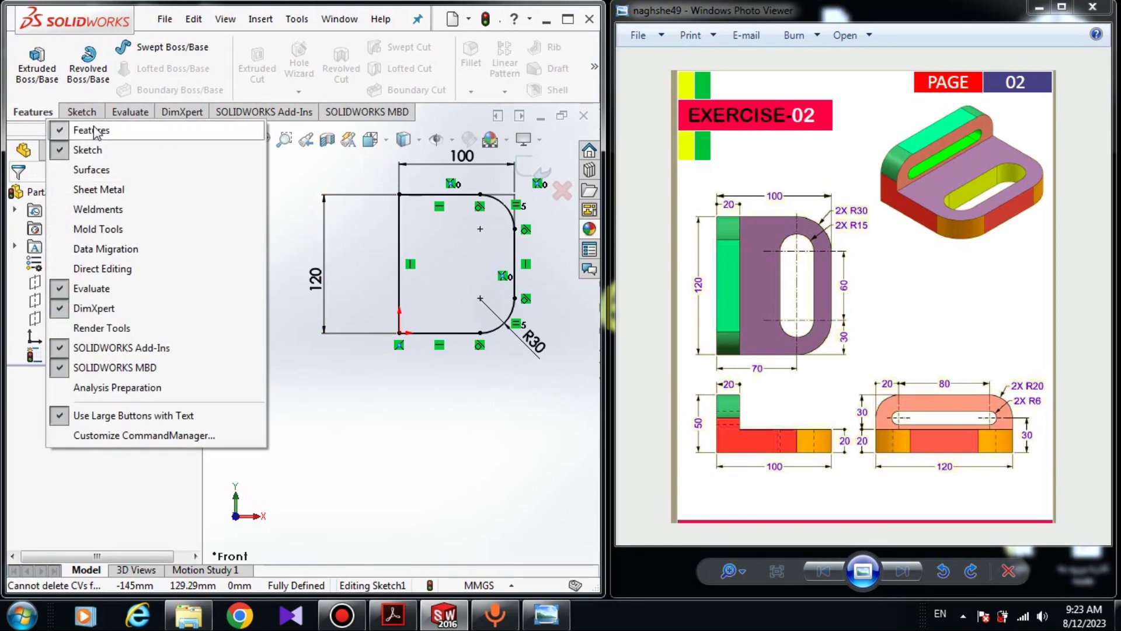
key("Escape")
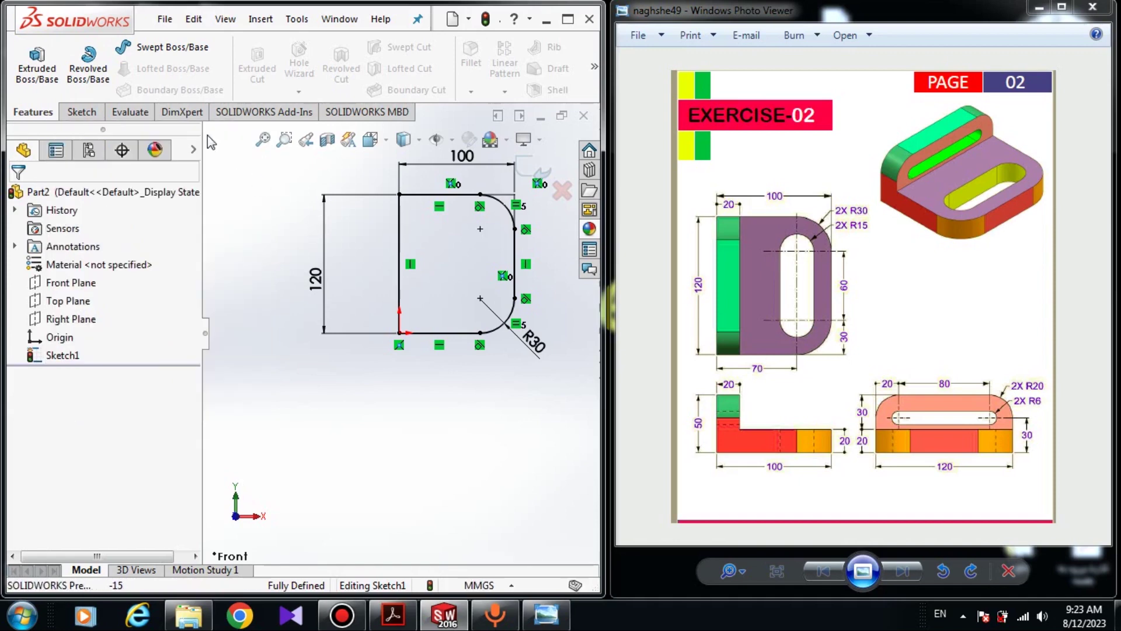
left_click(20, 74)
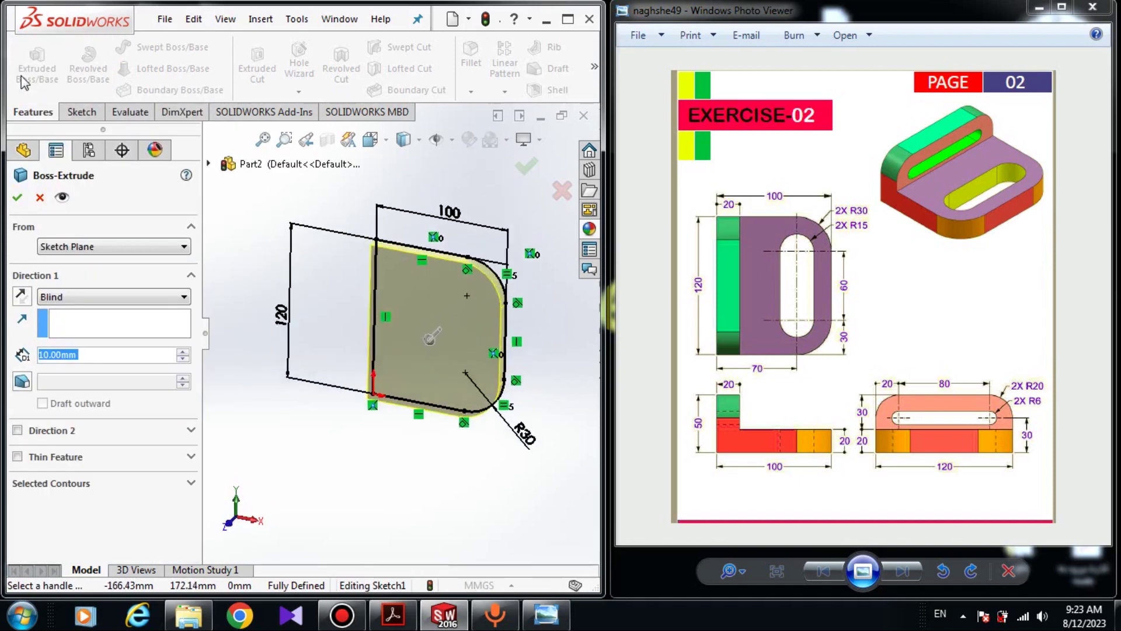
left_click(59, 487)
left_click(392, 292)
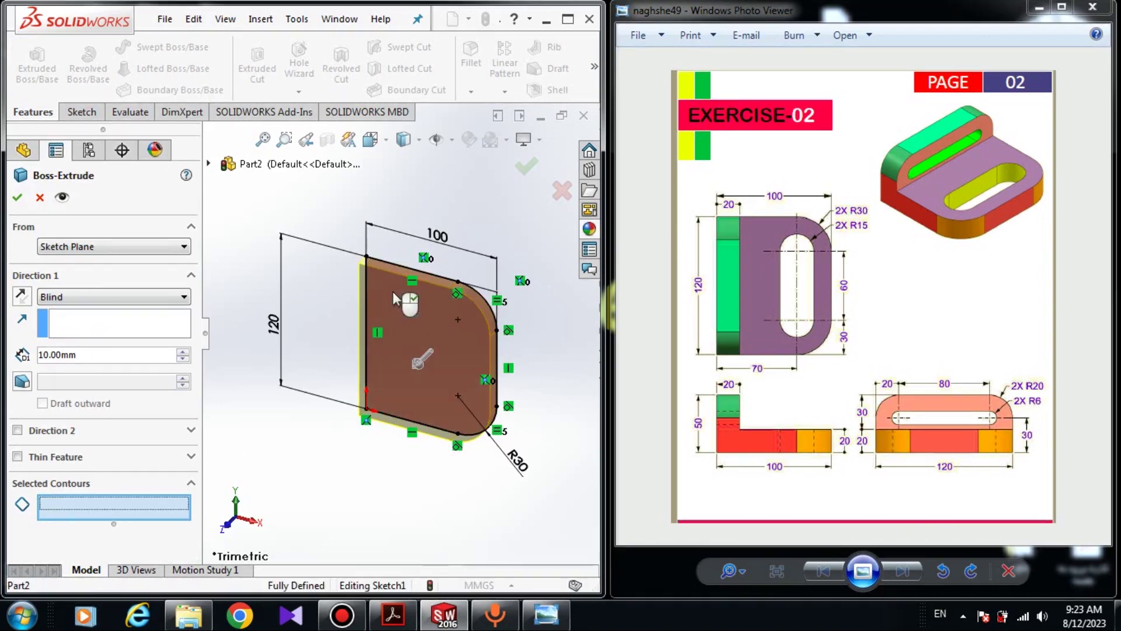
left_click(392, 292)
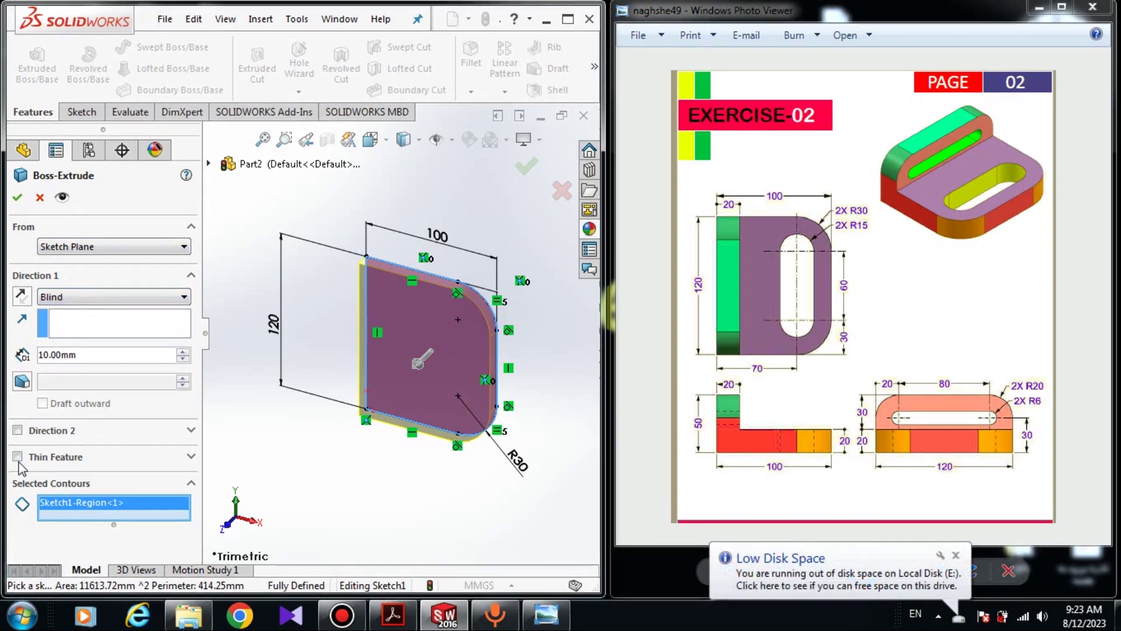
left_click(82, 360)
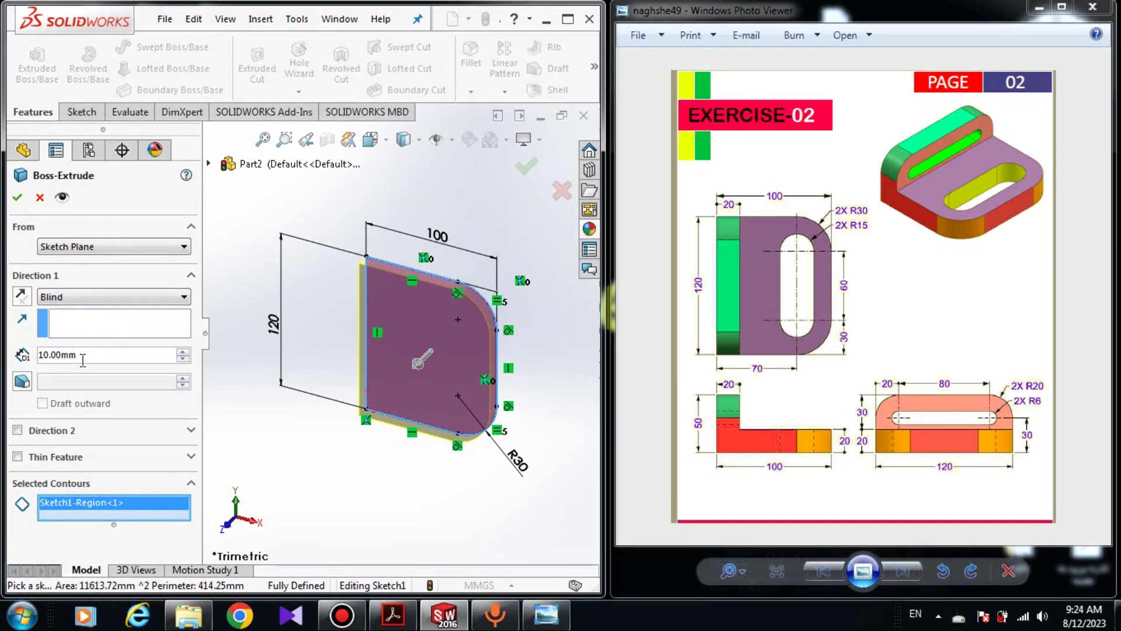
double_click(82, 360)
type("20")
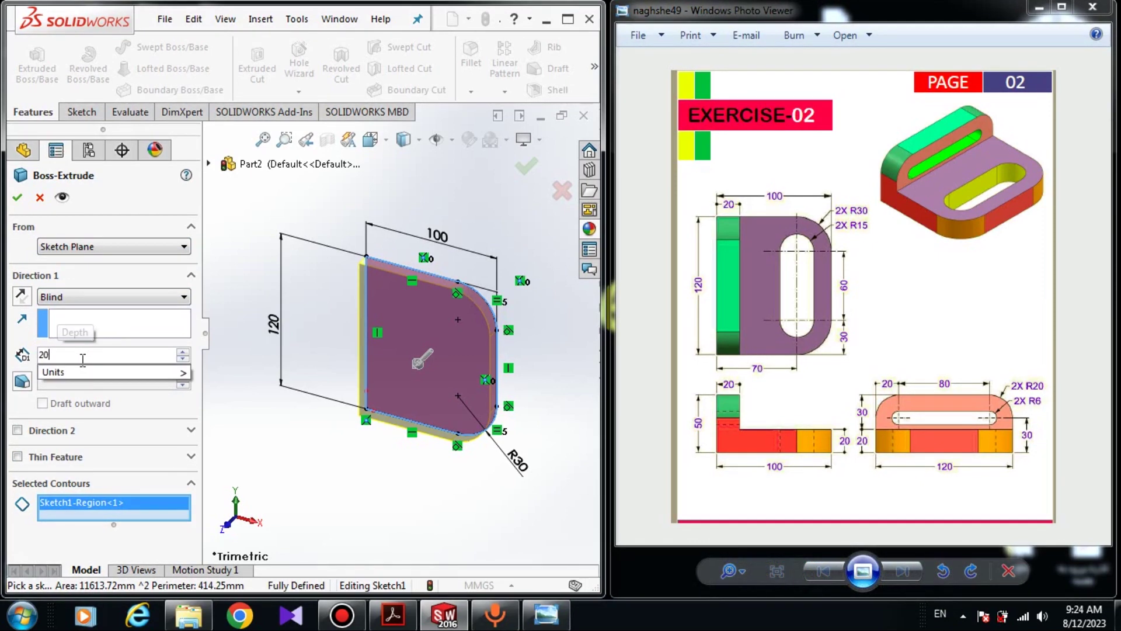
key("Return")
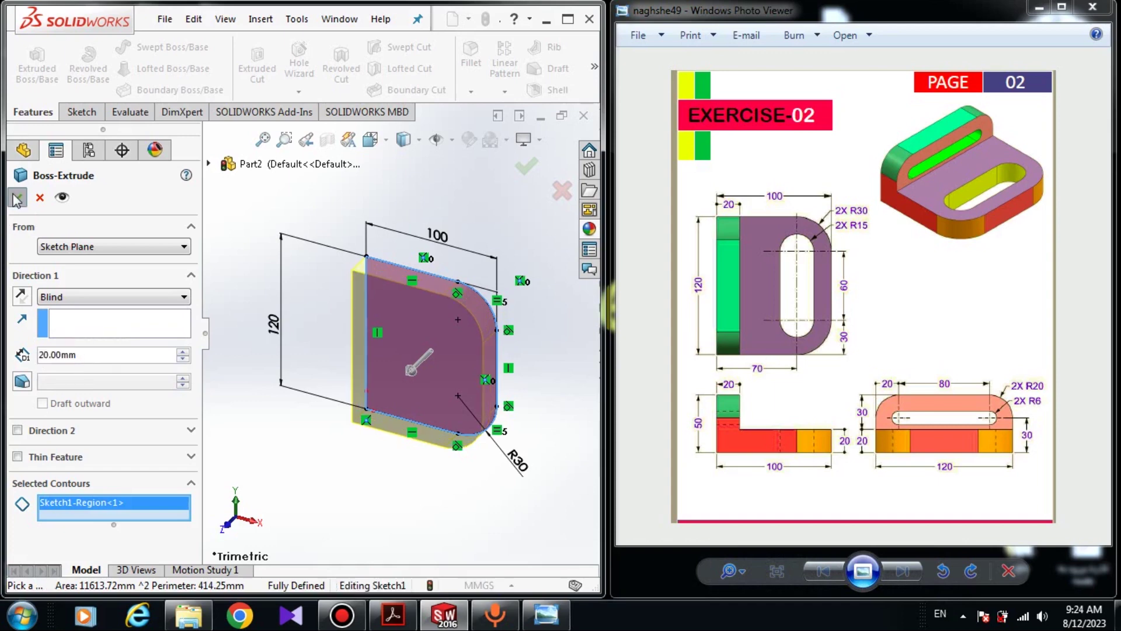
middle_click_drag(286, 463, 370, 330)
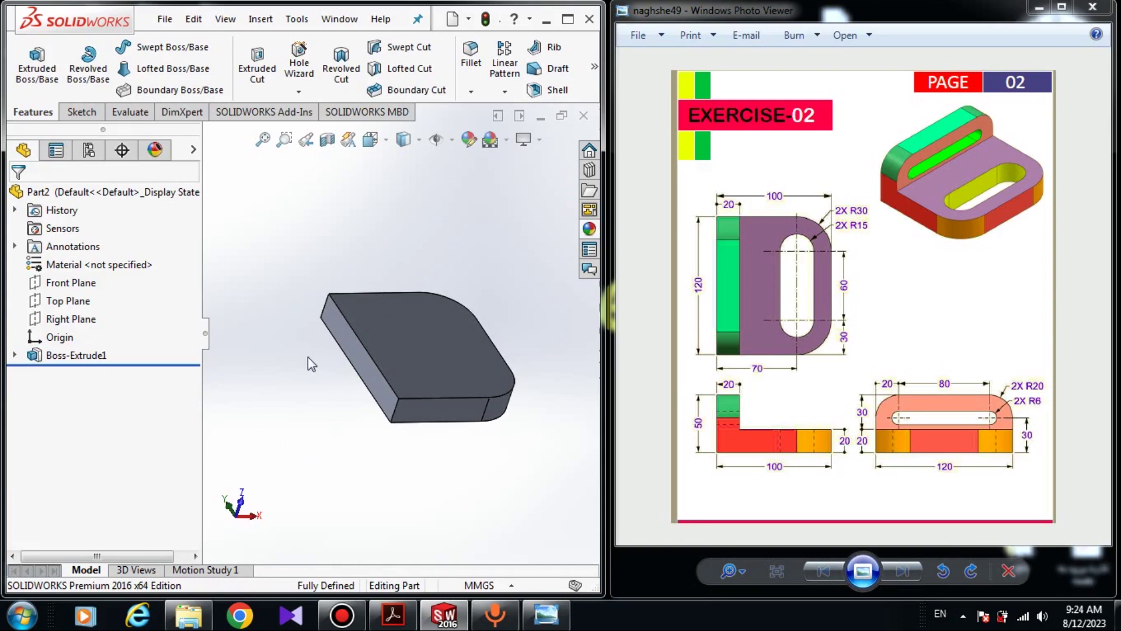
- Orbit and zoom in to the plate's long side face, then select that face
middle_click_drag(355, 386, 403, 356)
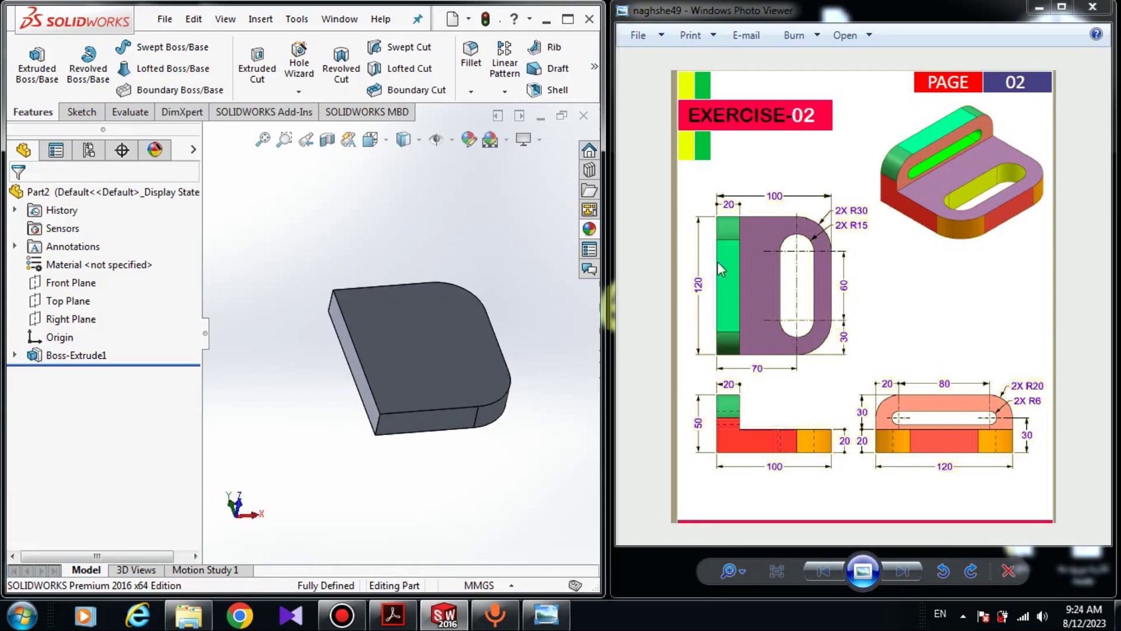
middle_click_drag(313, 346, 409, 394)
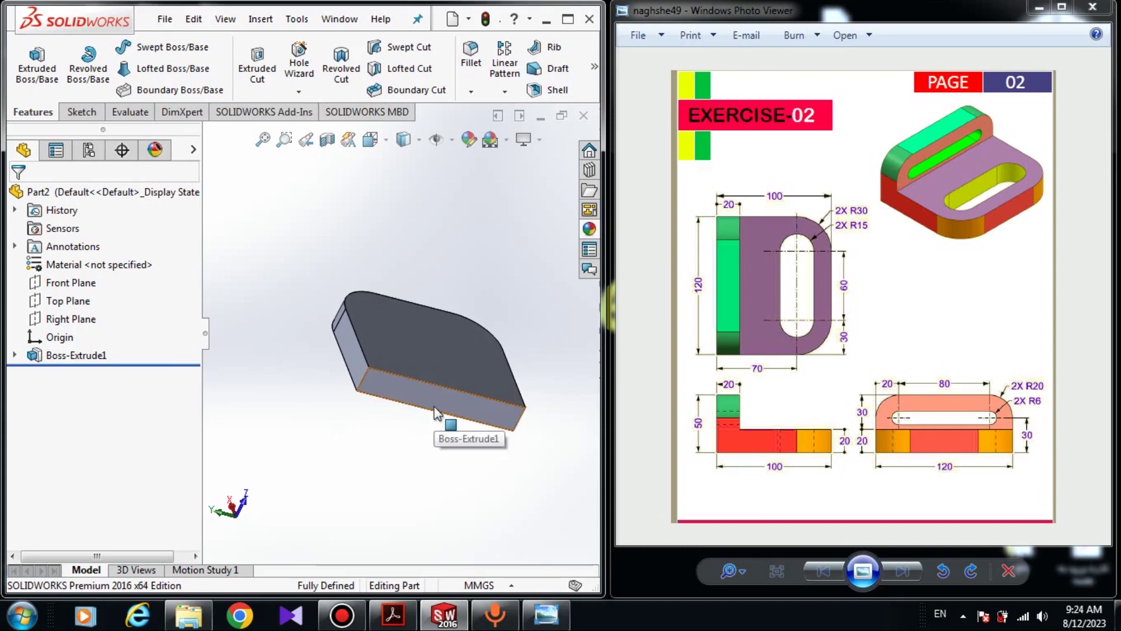
middle_click_drag(454, 366, 388, 379)
scroll(391, 380, "down", 4)
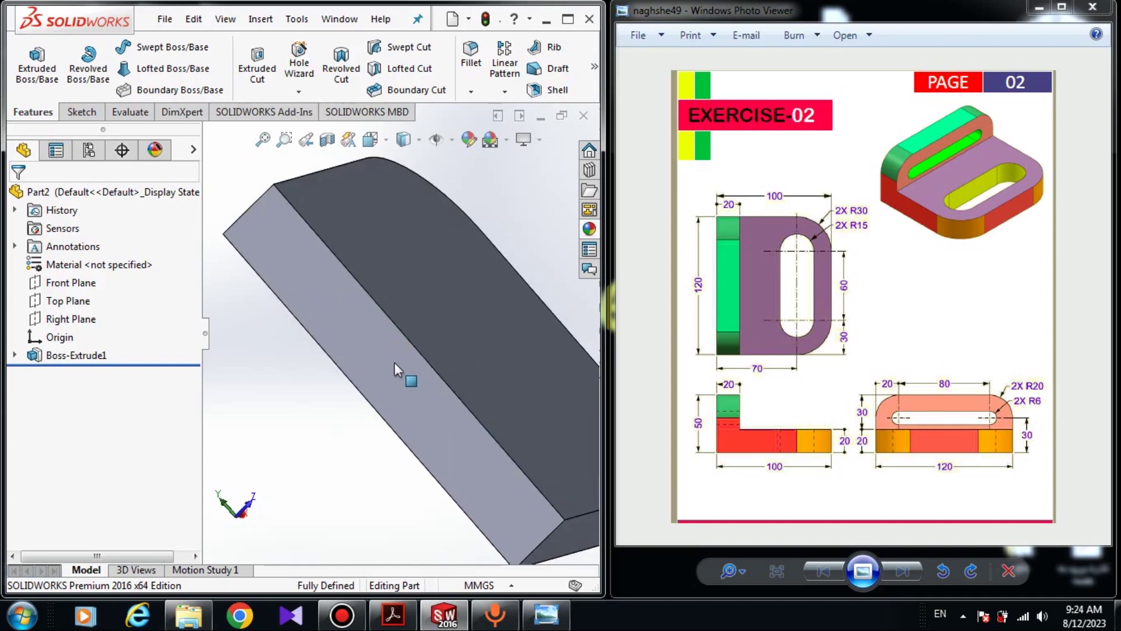
left_click(394, 363)
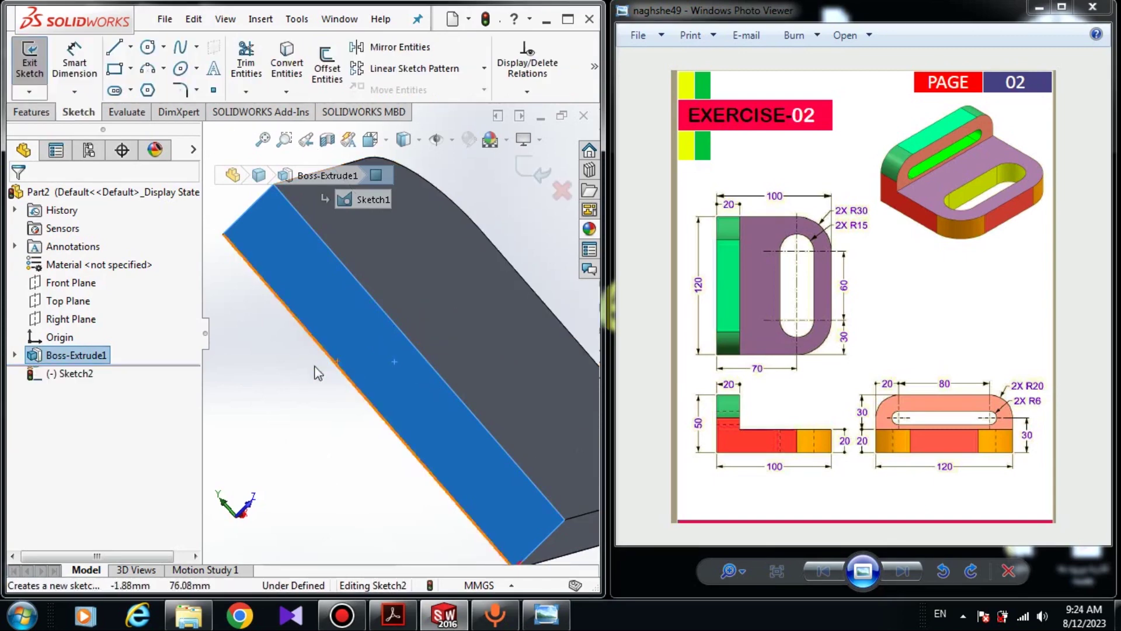
- Open Sketch2 on the side face and orient the view Normal To it
left_click(300, 383)
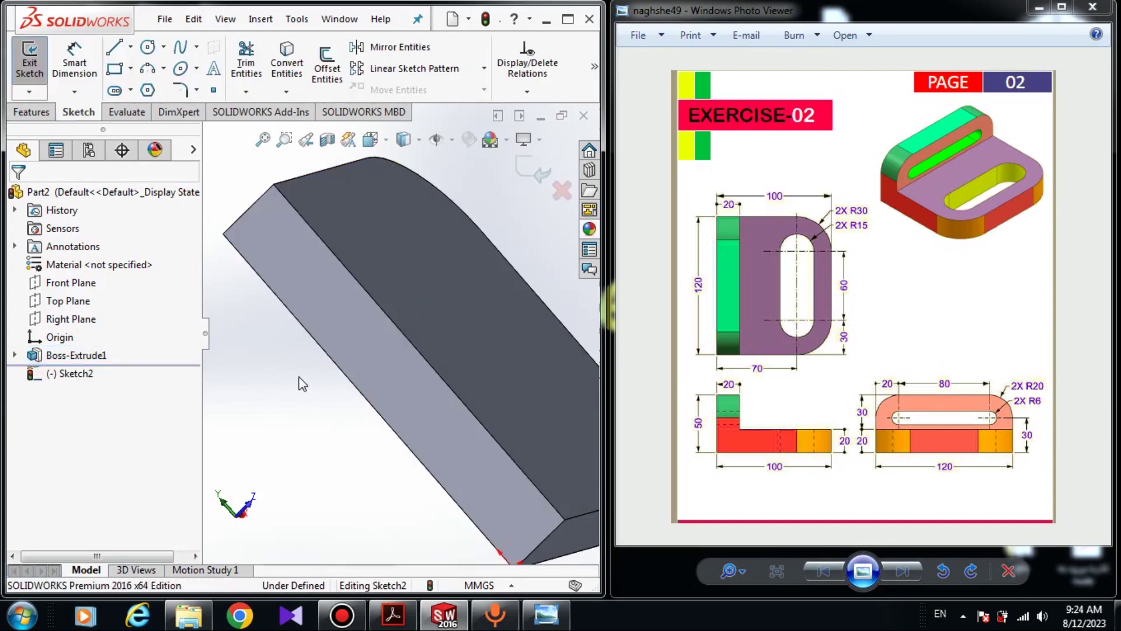
left_click(370, 139)
mouse_move(405, 317)
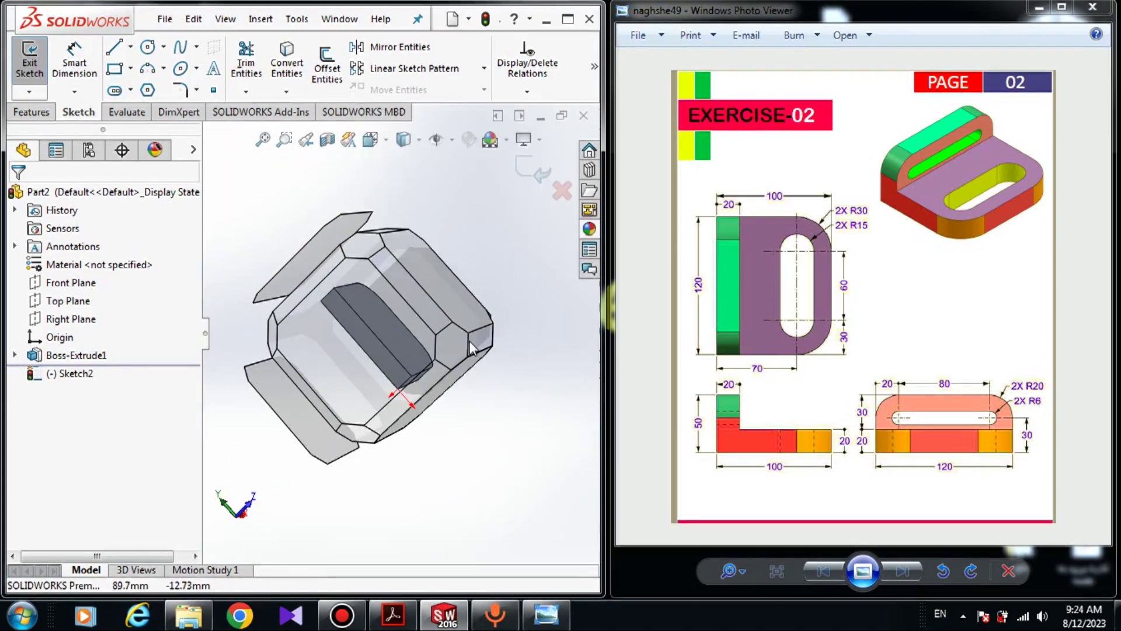
left_click(374, 349)
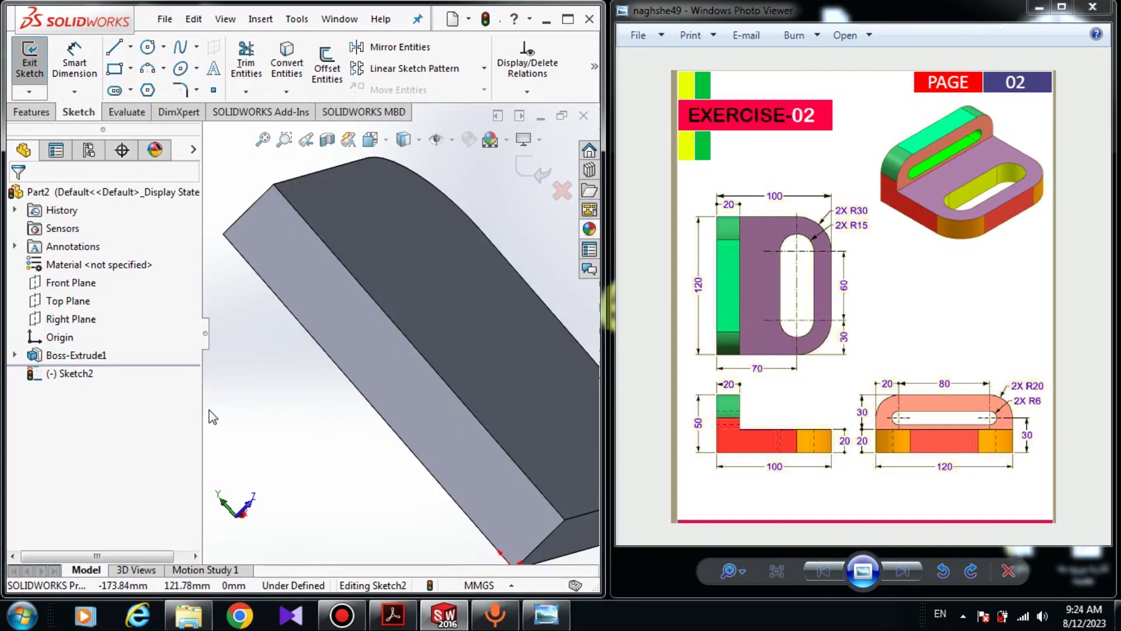
left_click(49, 375)
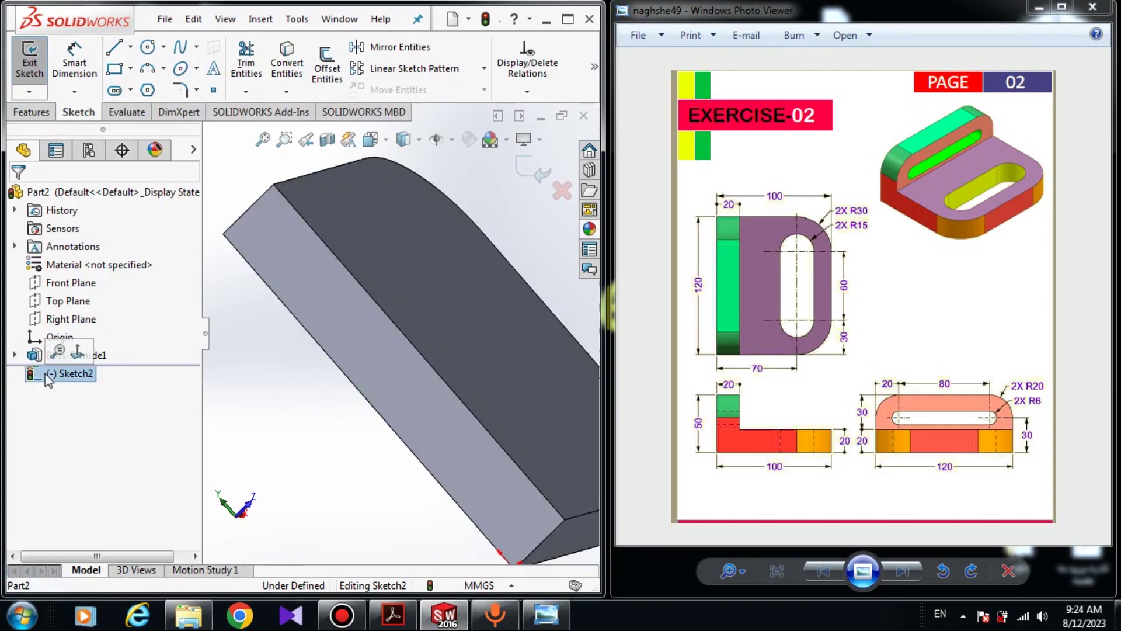
left_click(76, 357)
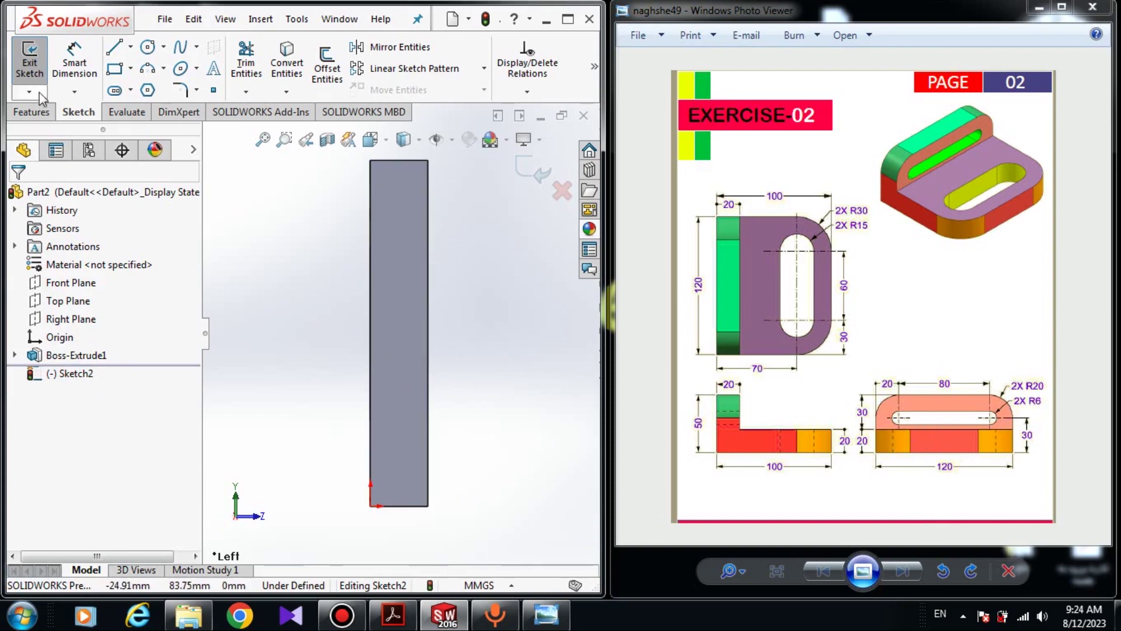
- Draw a corner rectangle from the plate's top-right corner down to near the bottom edge
left_click(114, 46)
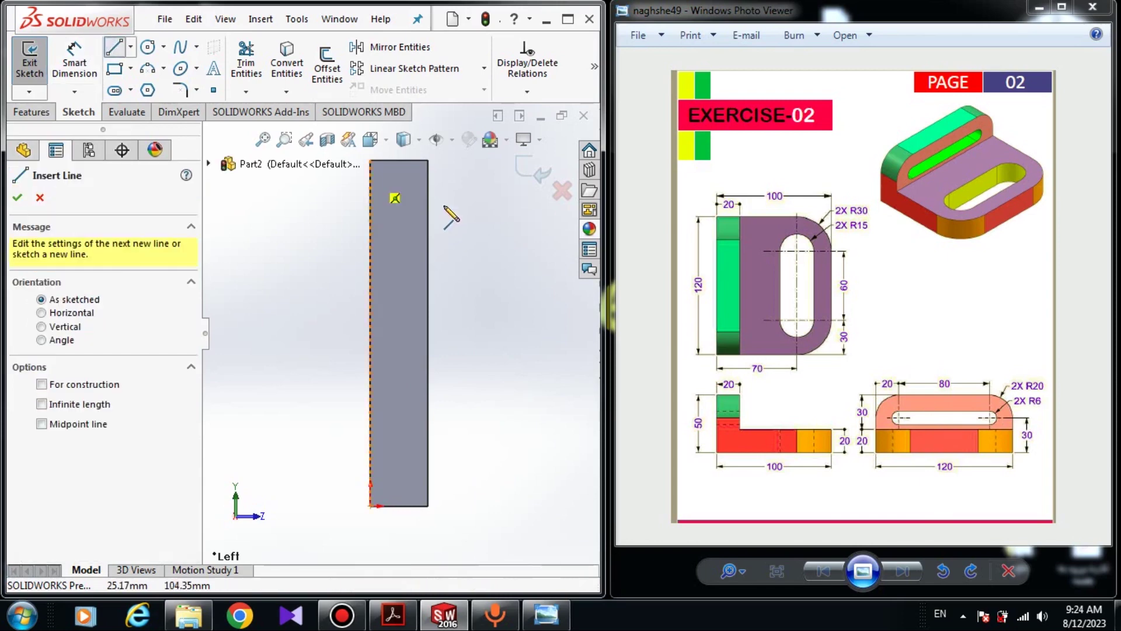
left_click(428, 160)
key("Escape")
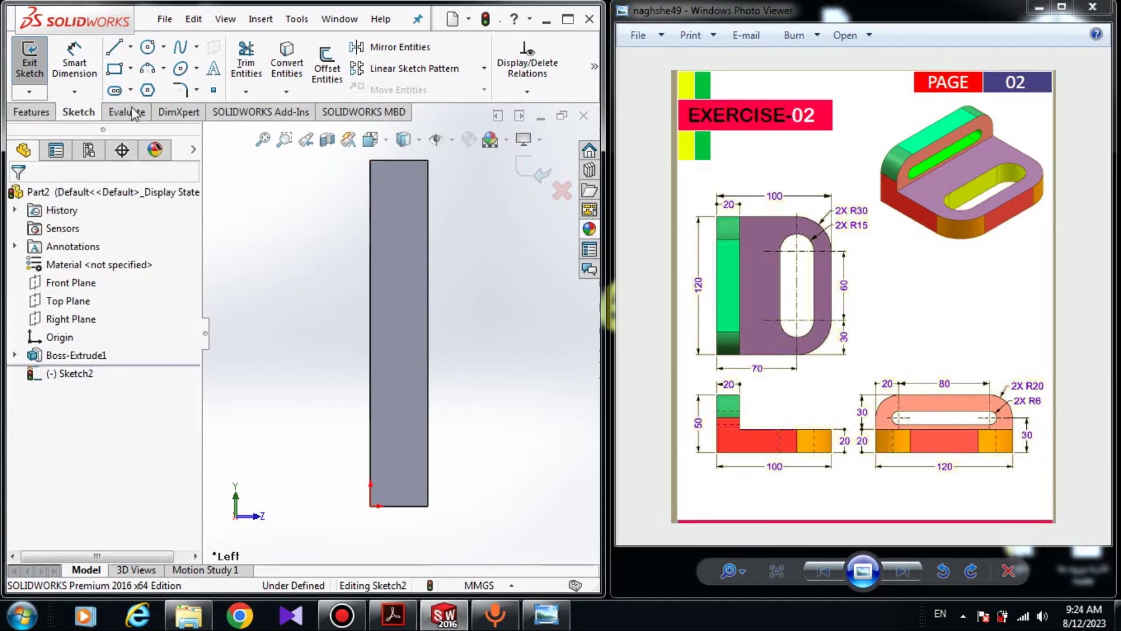
left_click(114, 68)
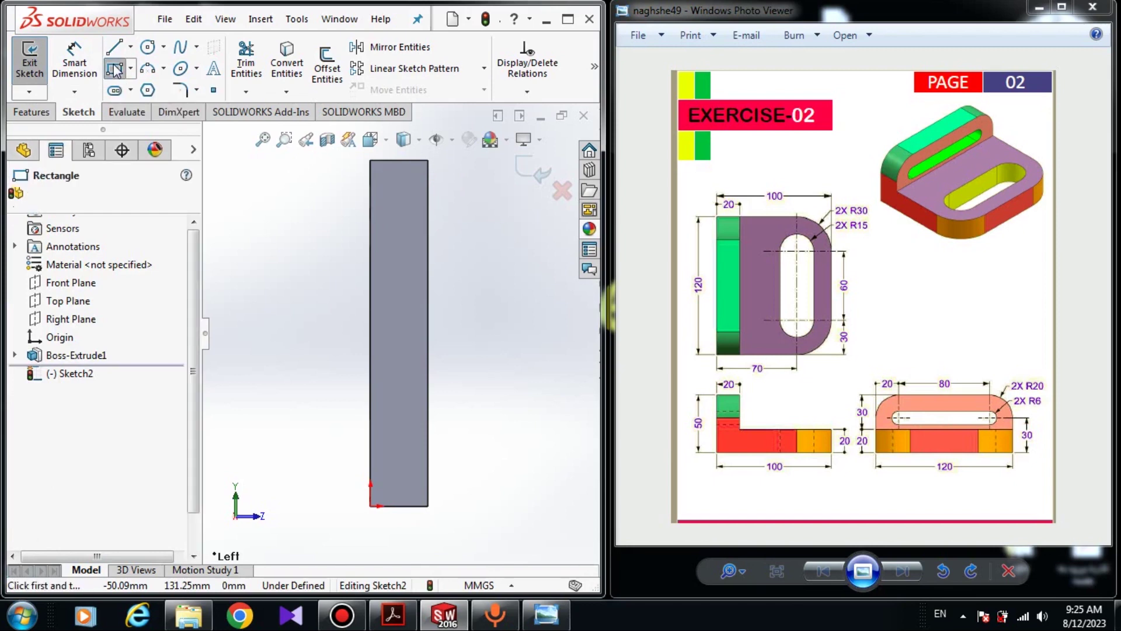
left_click(428, 160)
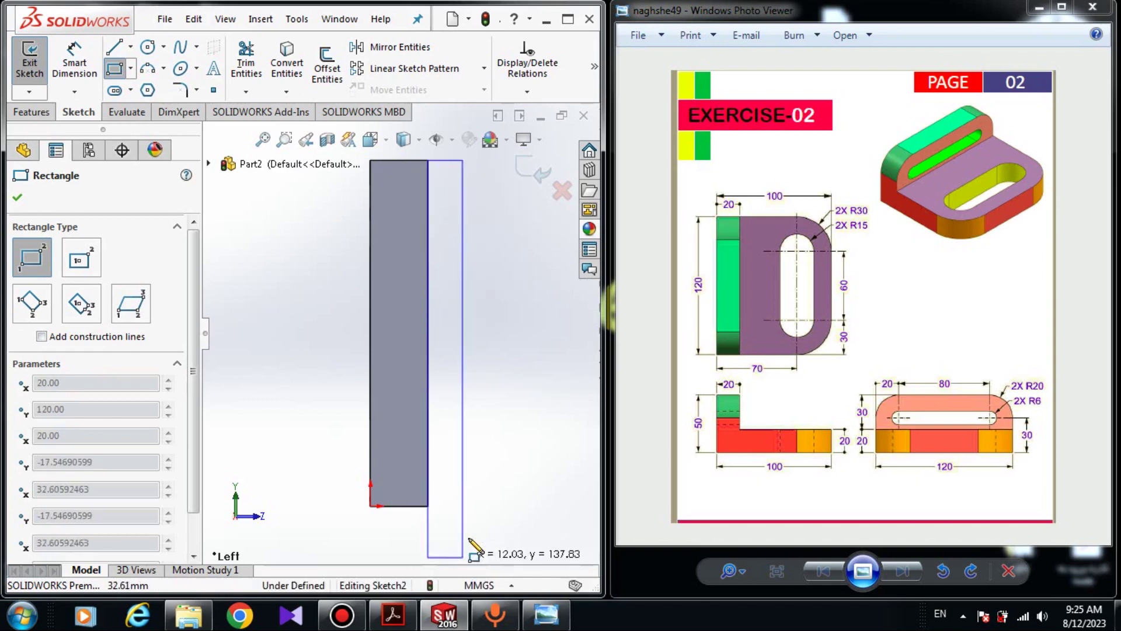
left_click(510, 492)
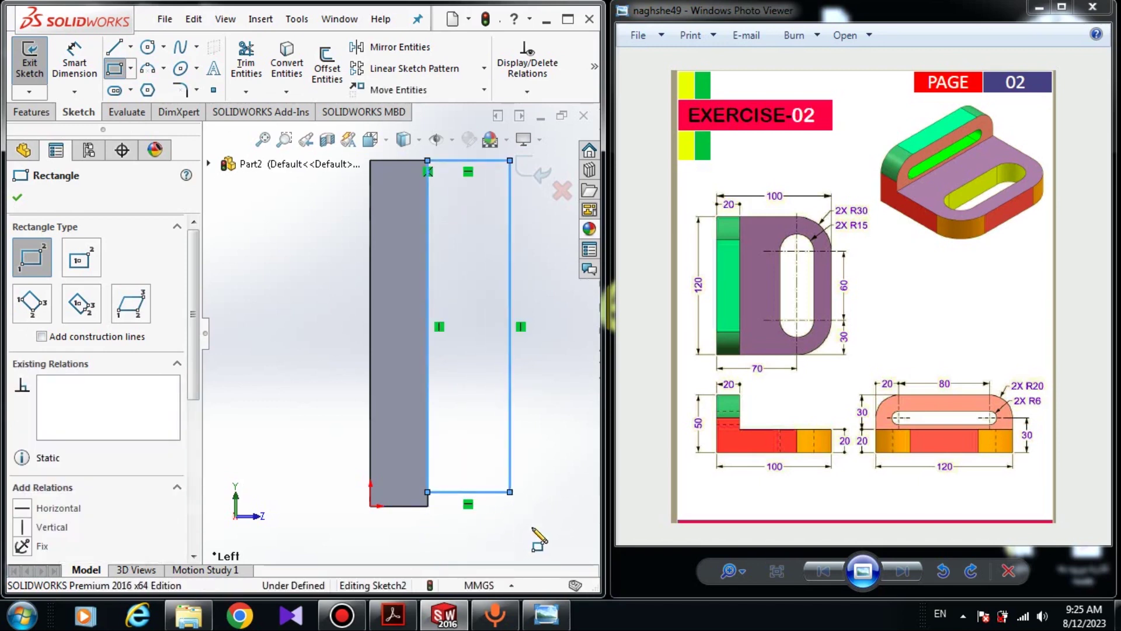
key("Escape")
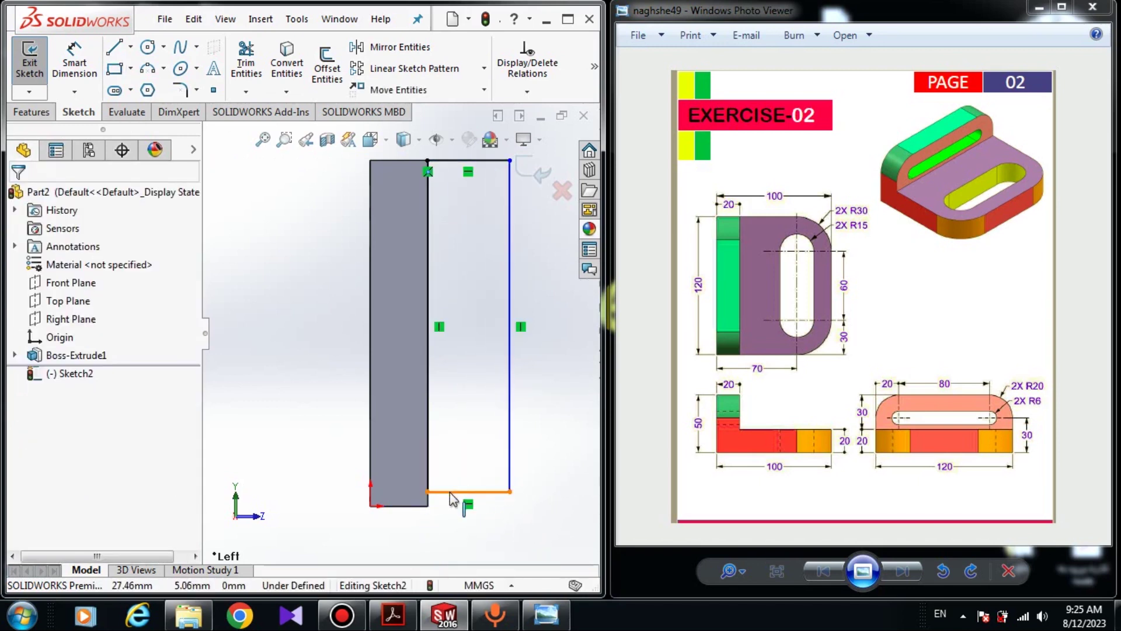
- Make the rectangle's bottom edge collinear with the plate's bottom edge
left_click(450, 492)
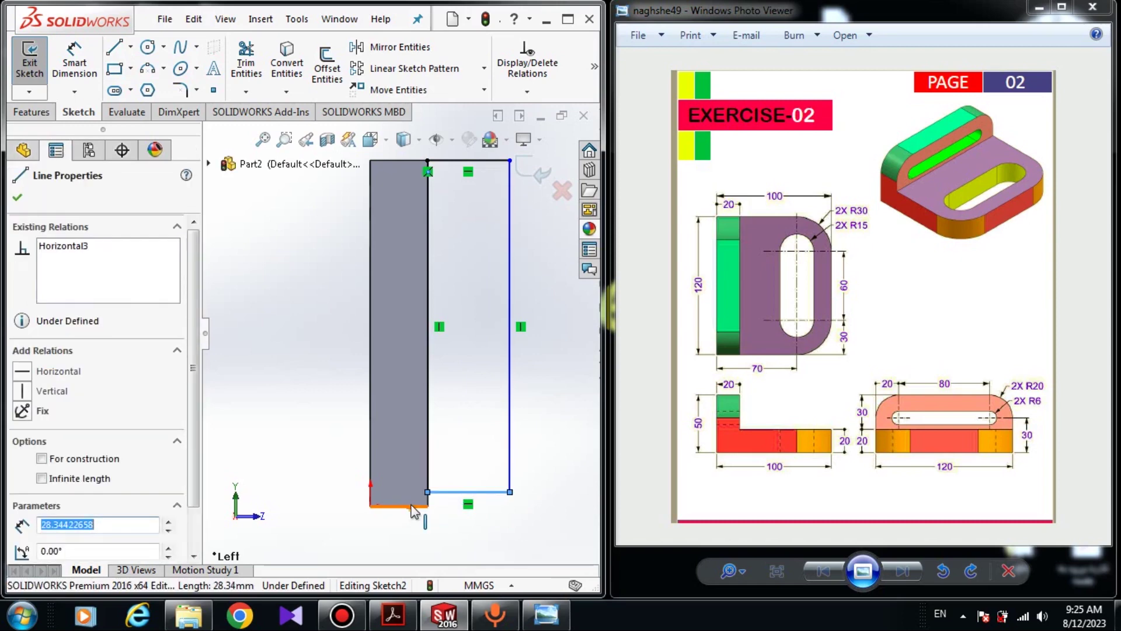
left_click(409, 505, "ctrl")
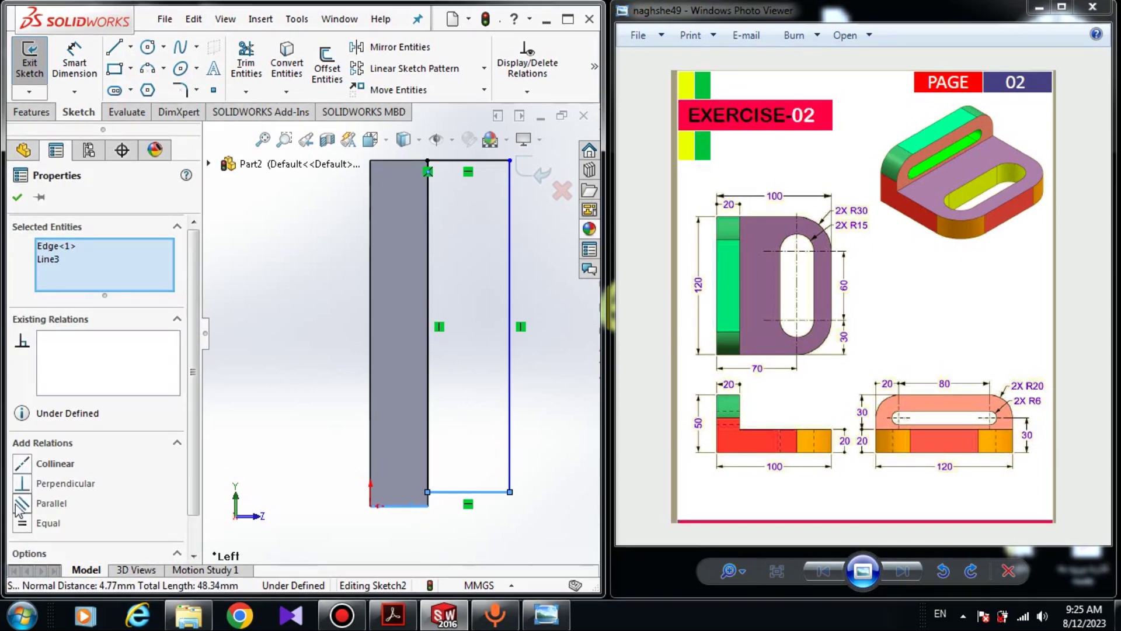
left_click(22, 464)
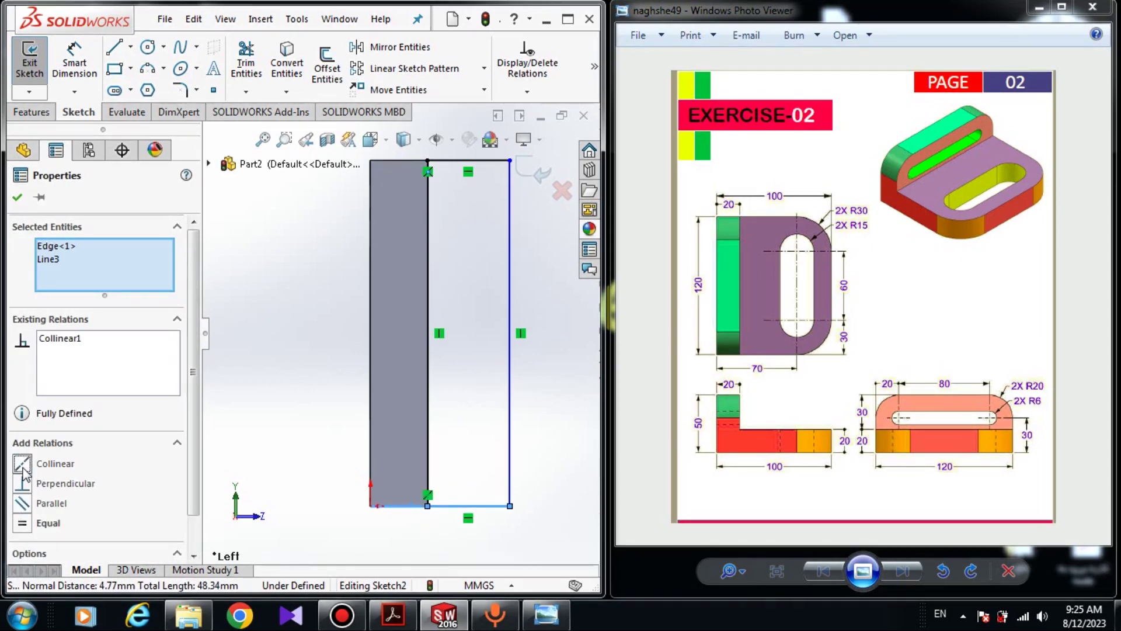
left_click(16, 198)
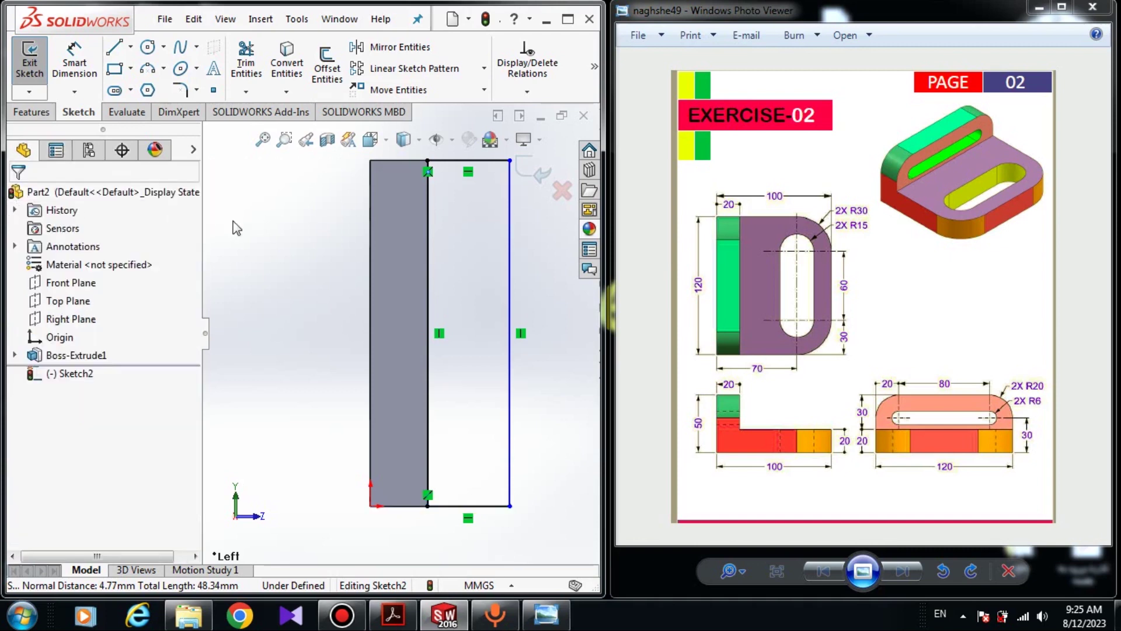
- Change the sketch fillet radius from 30 to 20 mm and round the rectangle's top-right and bottom-right corners
left_click(180, 89)
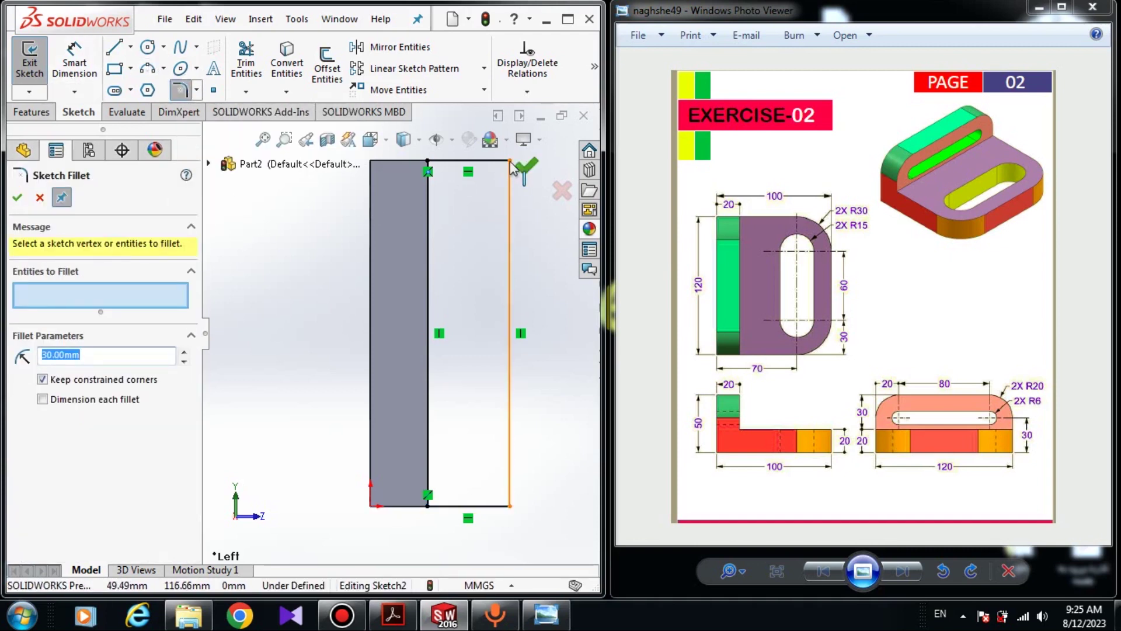
scroll(398, 331, "up", 1)
left_click(492, 191)
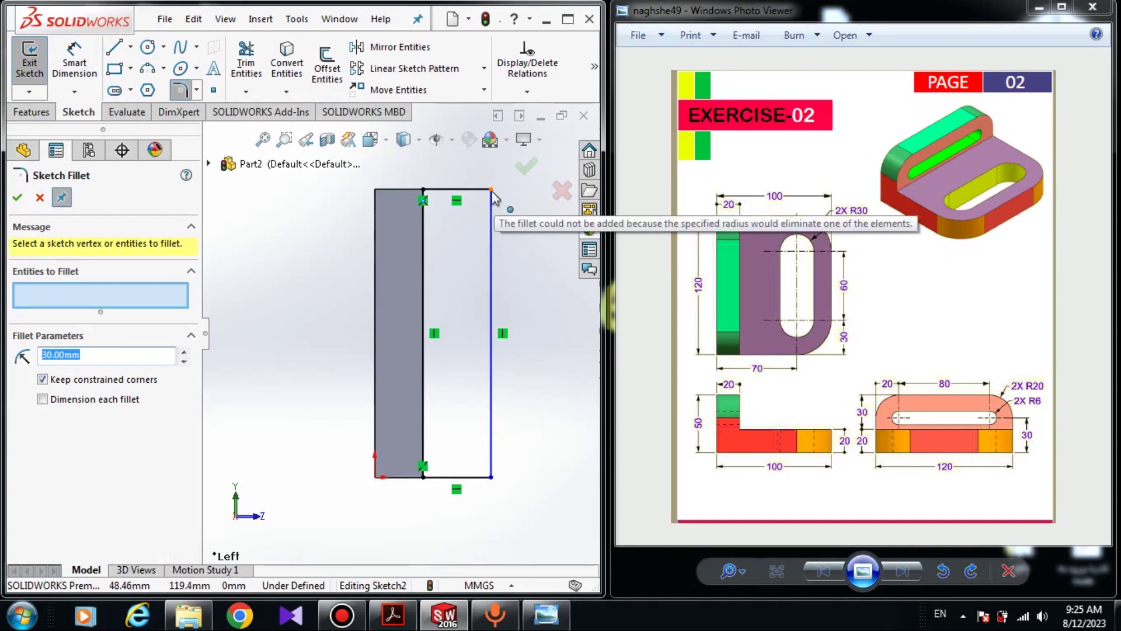
left_click(62, 356)
double_click(86, 357)
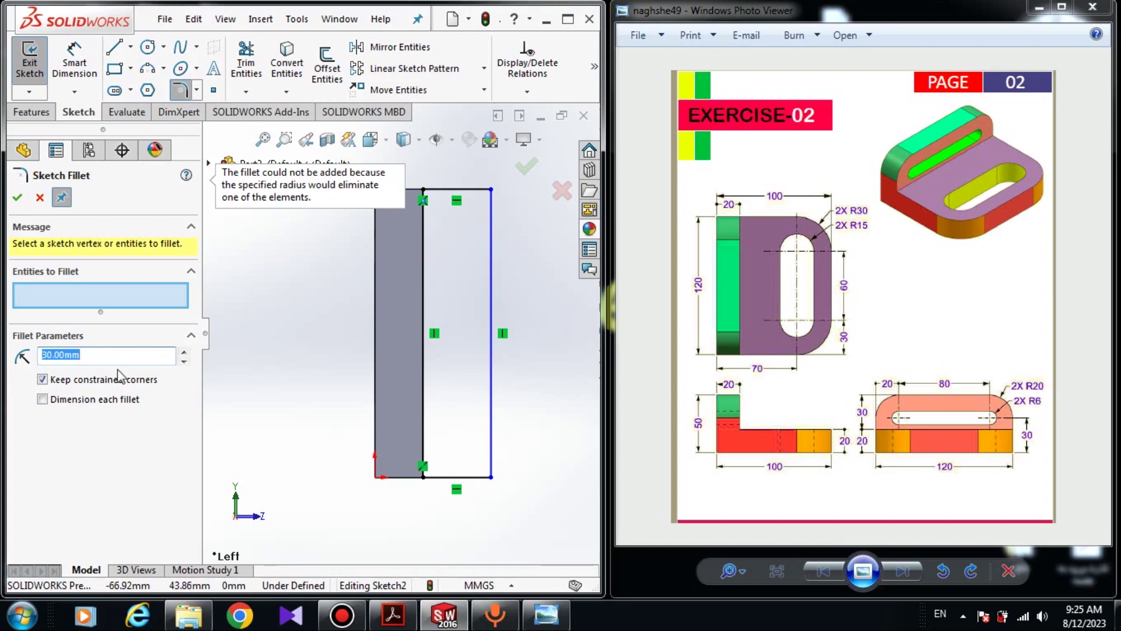
type("20")
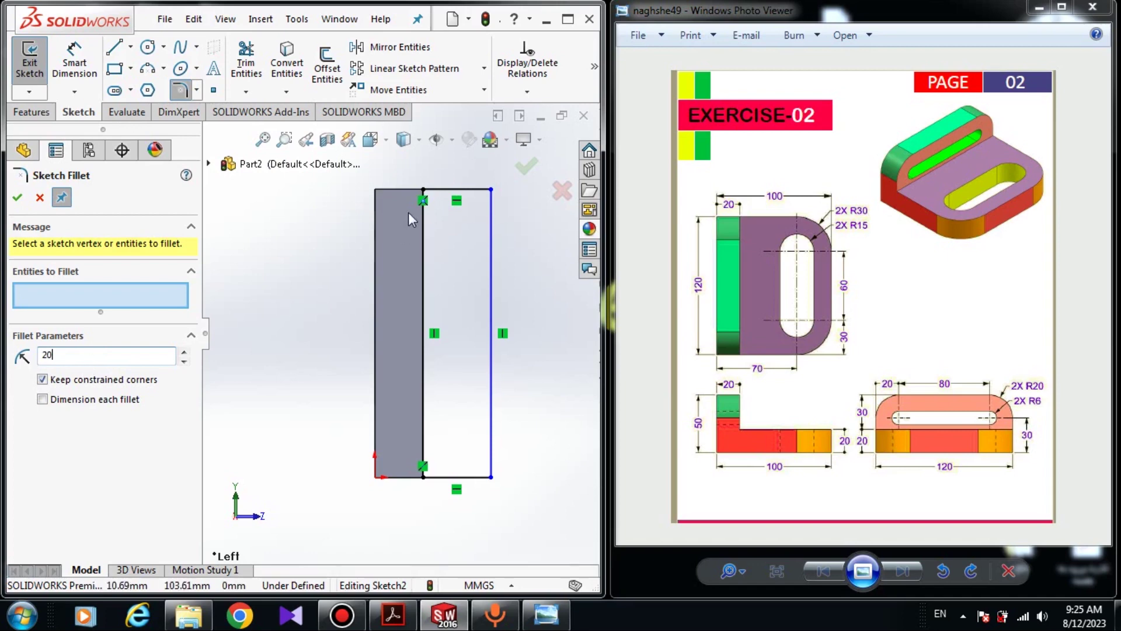
left_click(492, 190)
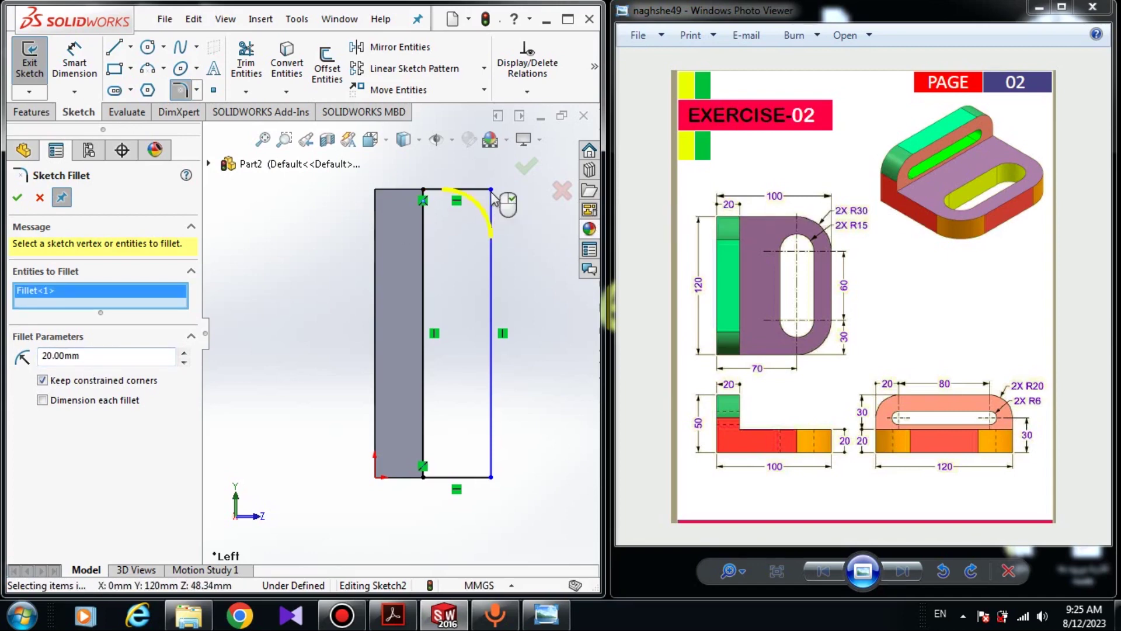
left_click(494, 484)
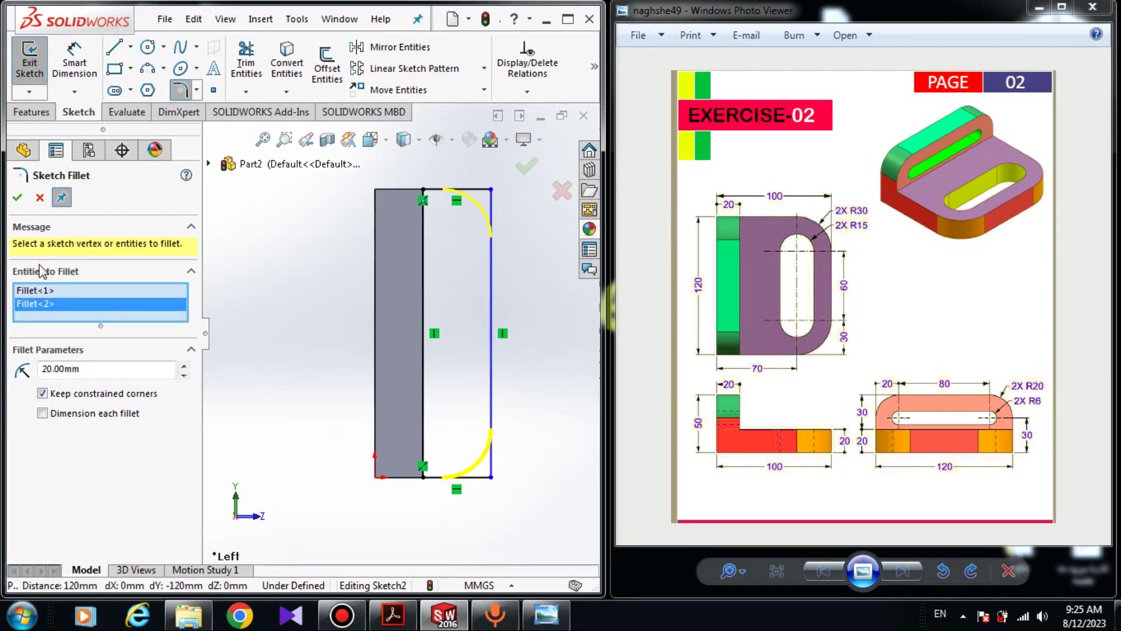
left_click(18, 199)
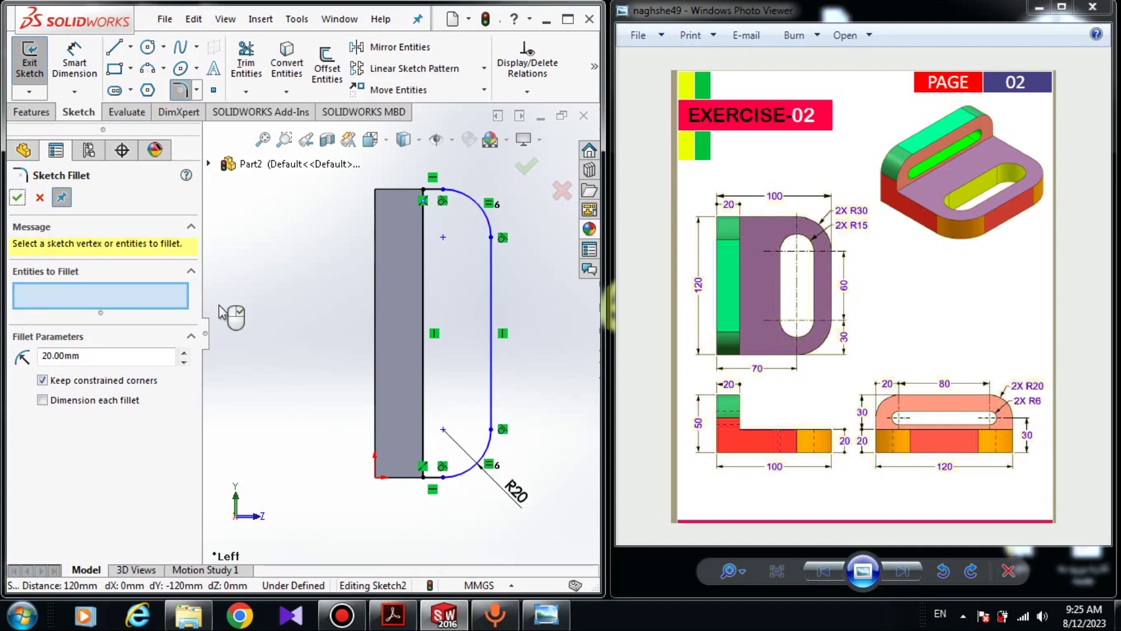
- Dimension the distance between the flange's two vertical lines as 30 mm, then check the lower fillet endpoint
left_click(62, 81)
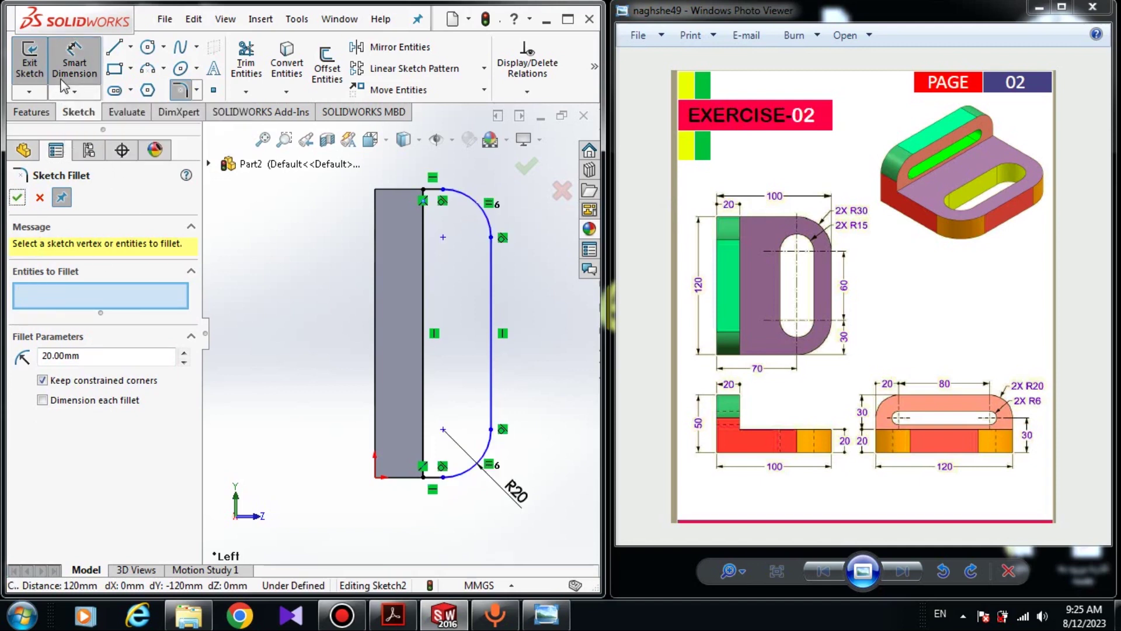
left_click(426, 300)
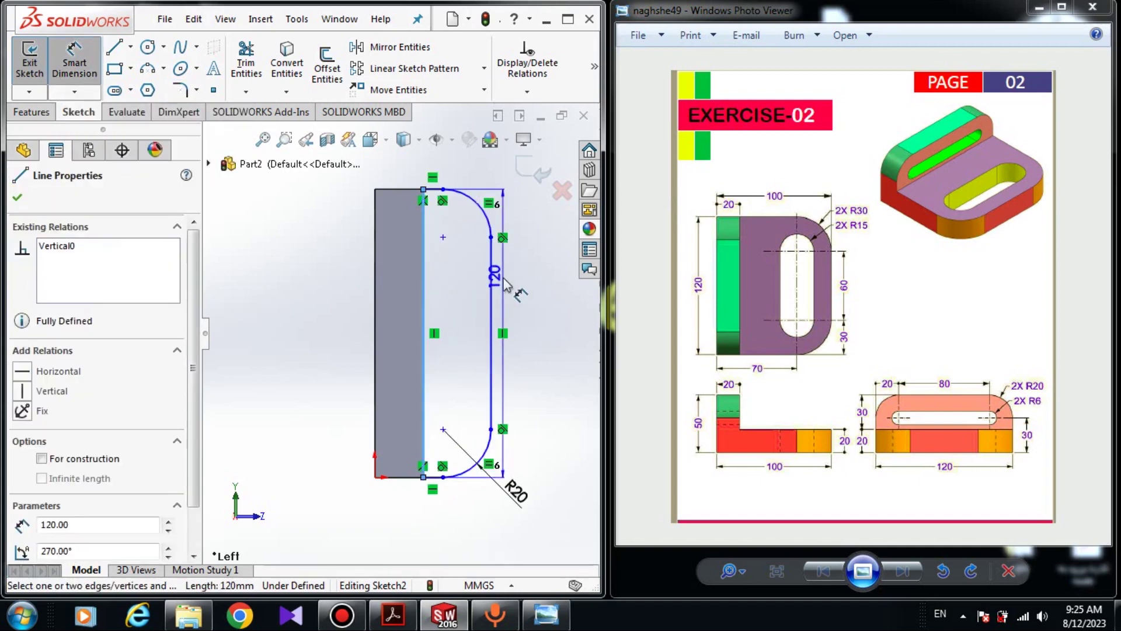
left_click(491, 274)
left_click(451, 175)
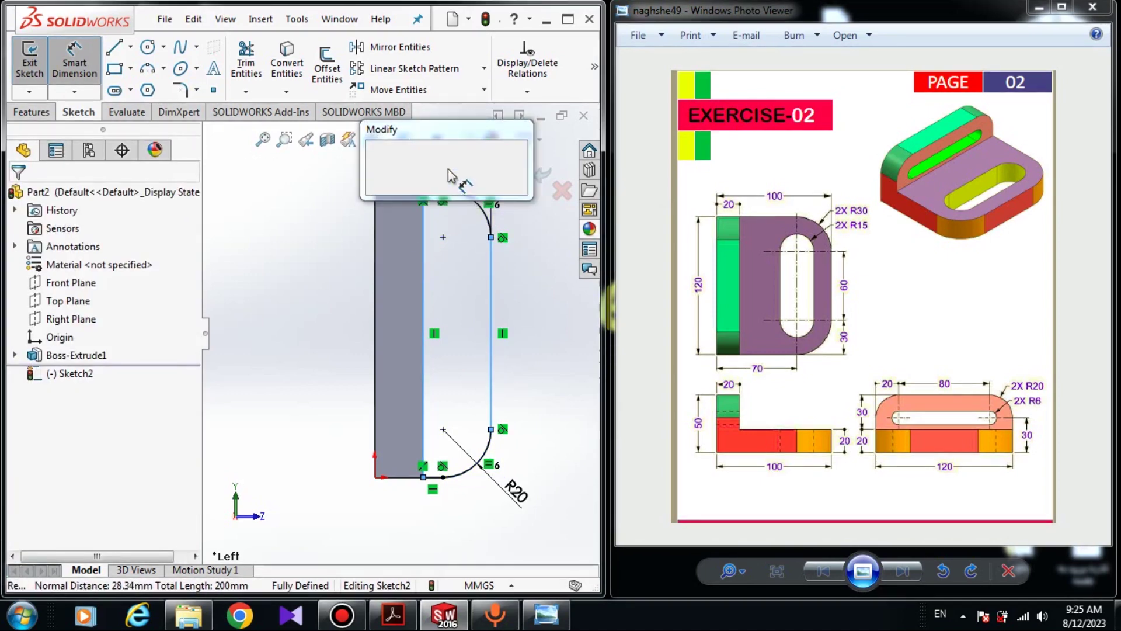
type("30")
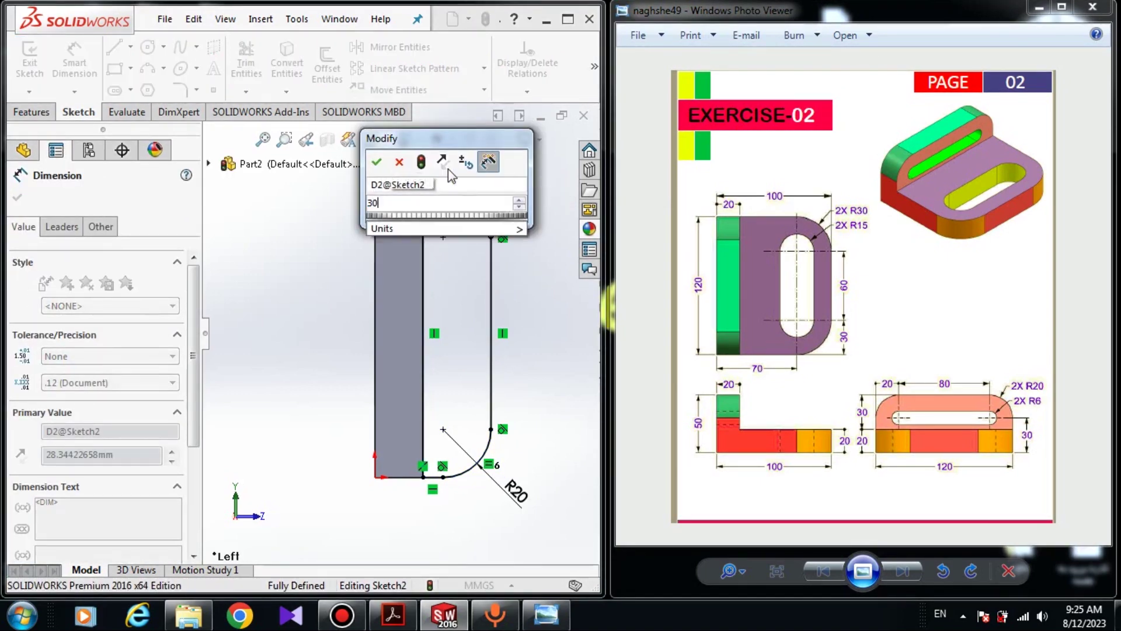
key("Return")
key("Escape")
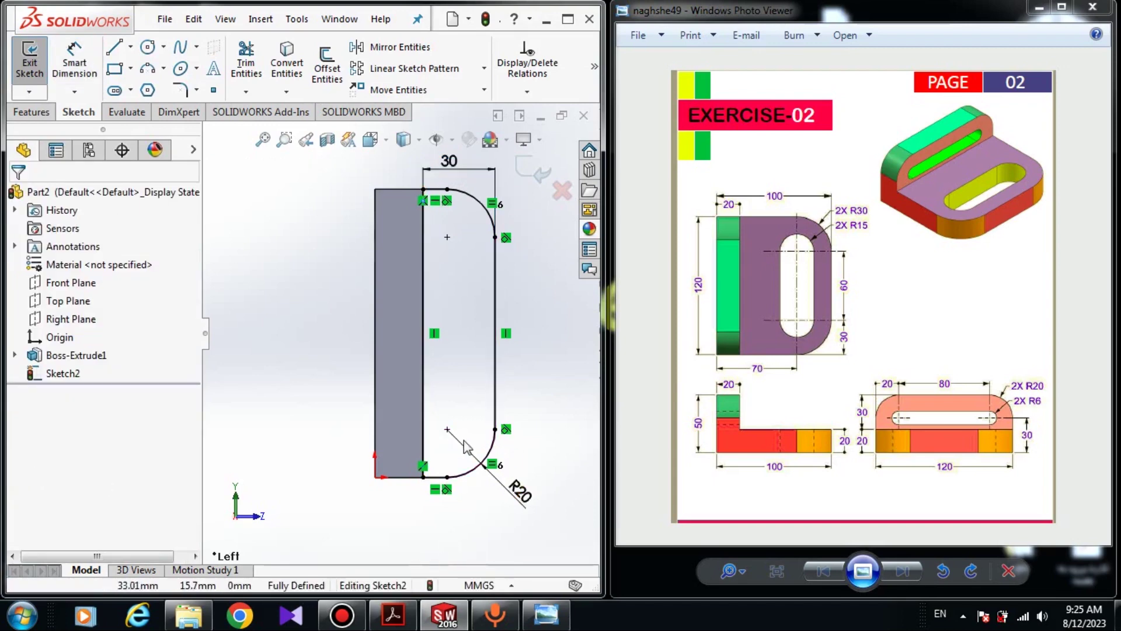
left_click(495, 429)
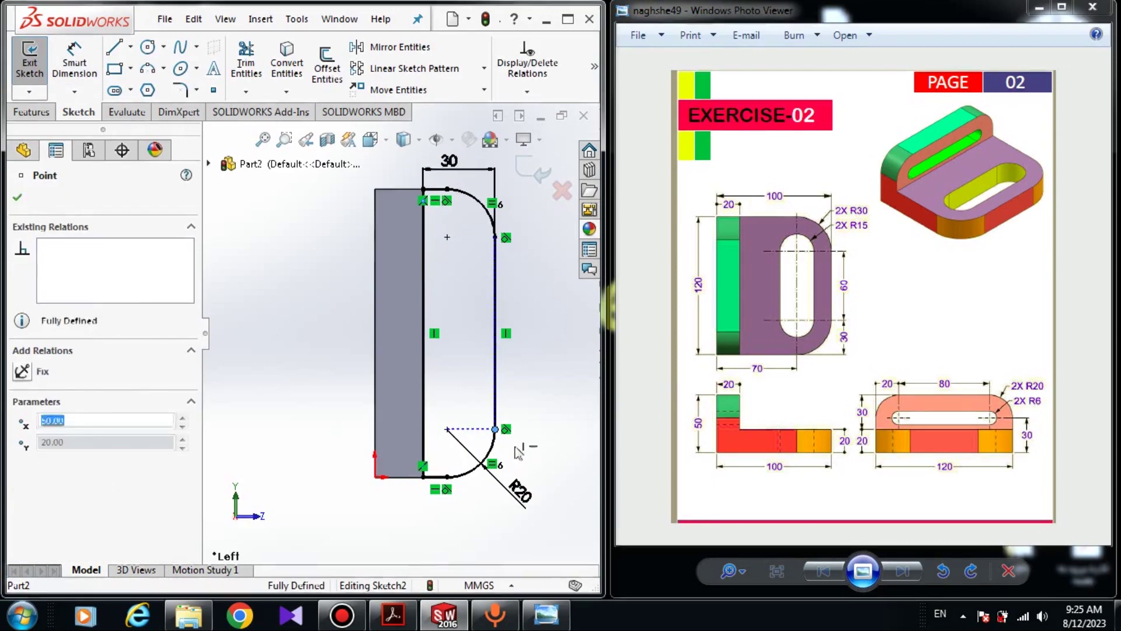
left_click(332, 393)
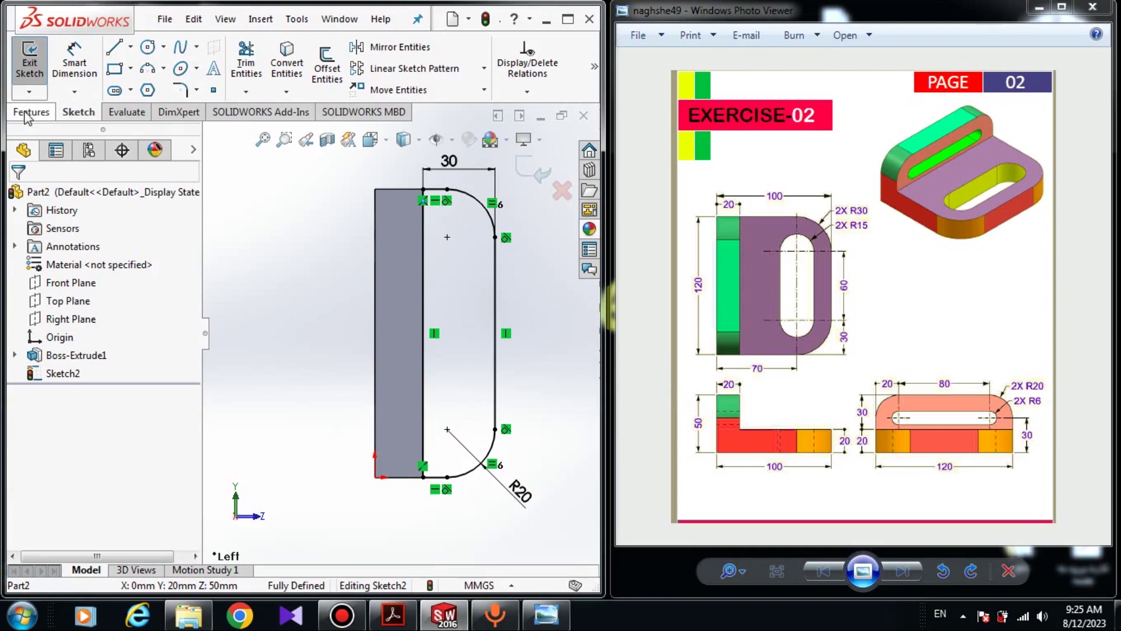
- Extrude the Sketch2 rounded flange region 20 mm Blind to form Boss-Extrude2
left_click(29, 112)
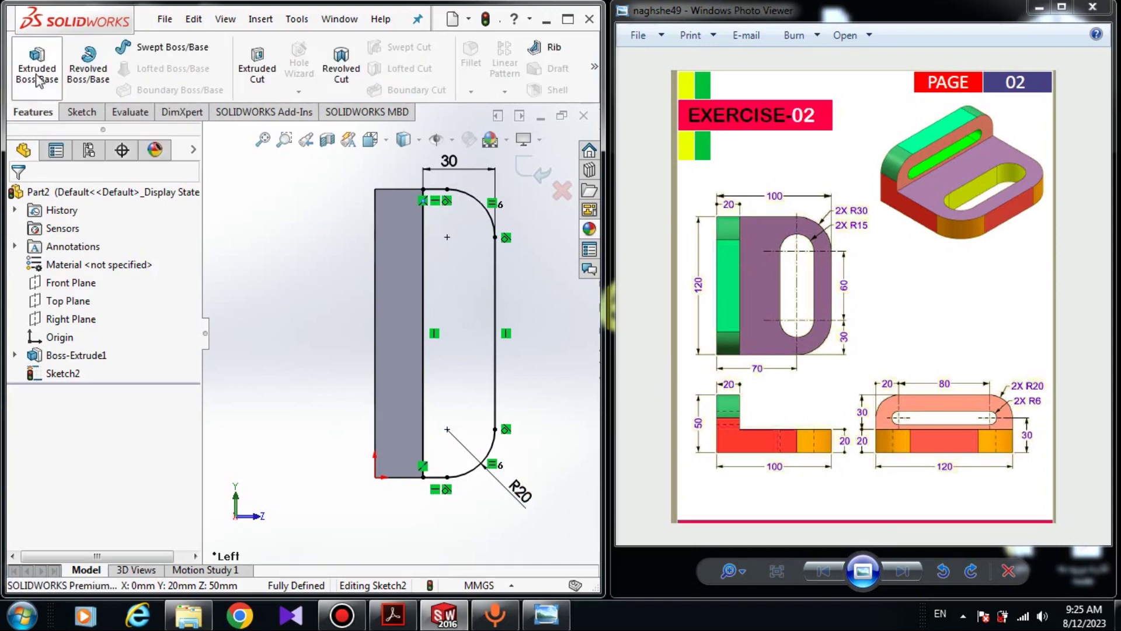
left_click(37, 79)
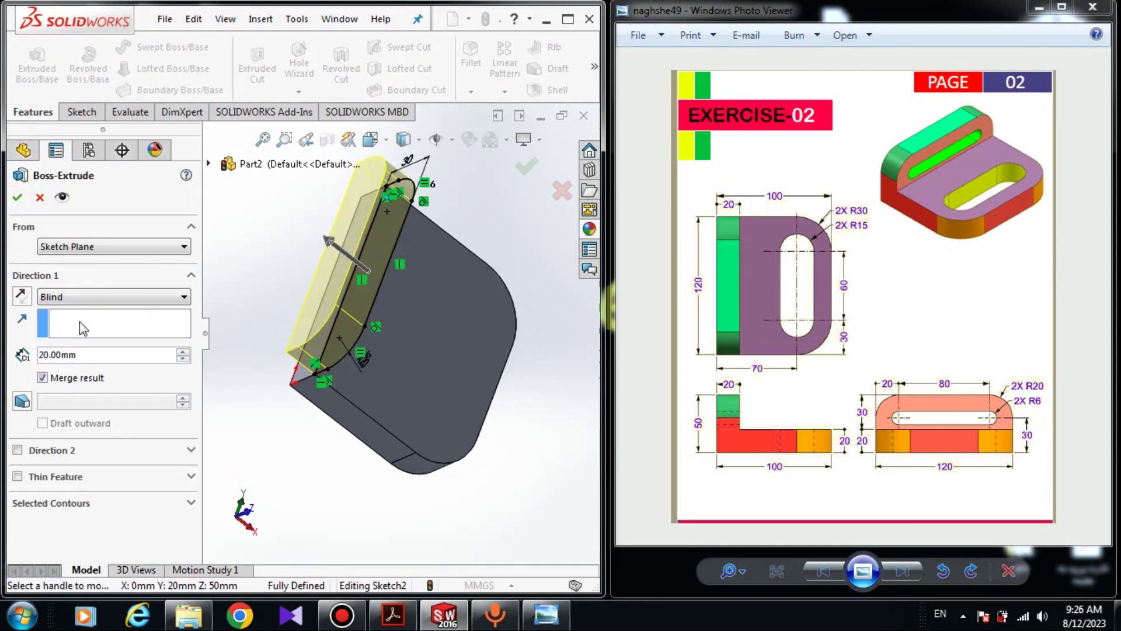
middle_click_drag(252, 408, 264, 325)
left_click(76, 503)
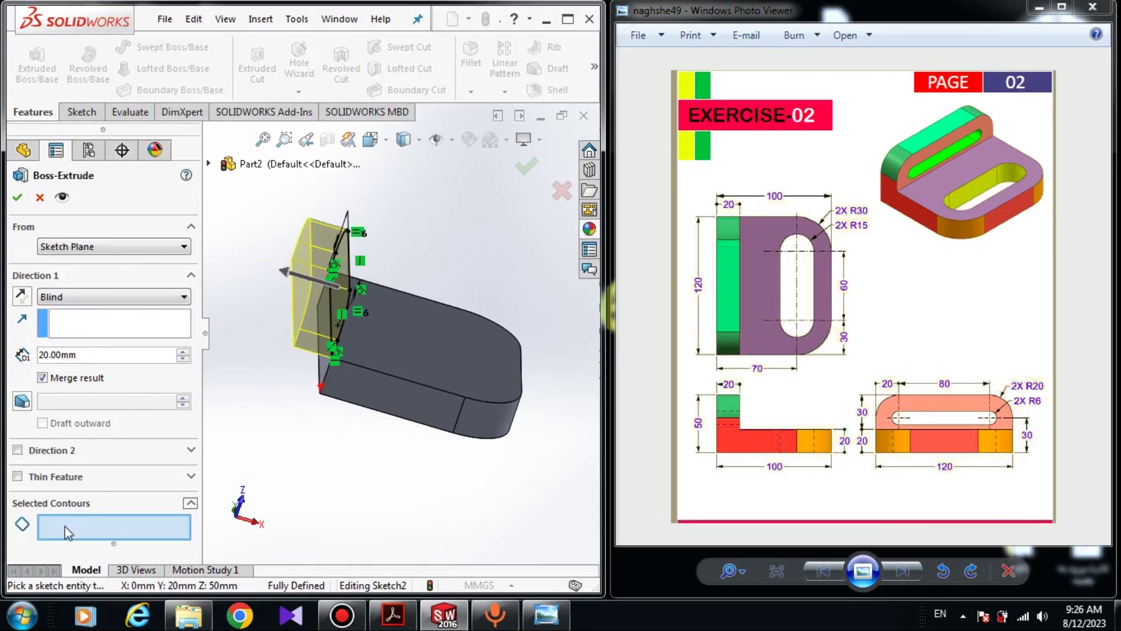
middle_click_drag(292, 336, 325, 320)
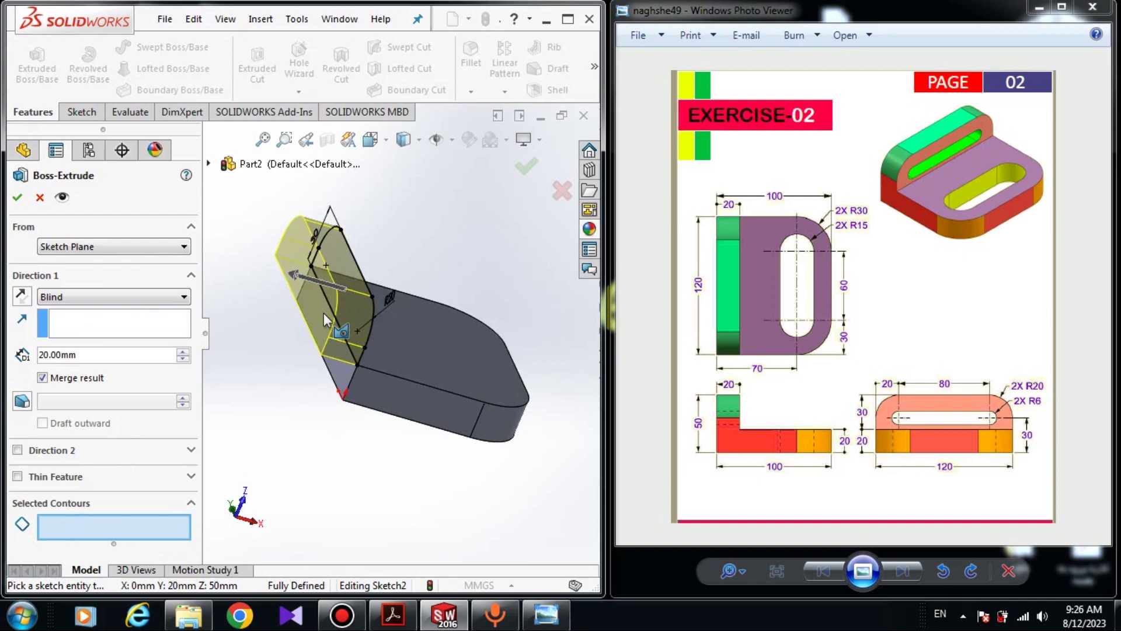
left_click(355, 286)
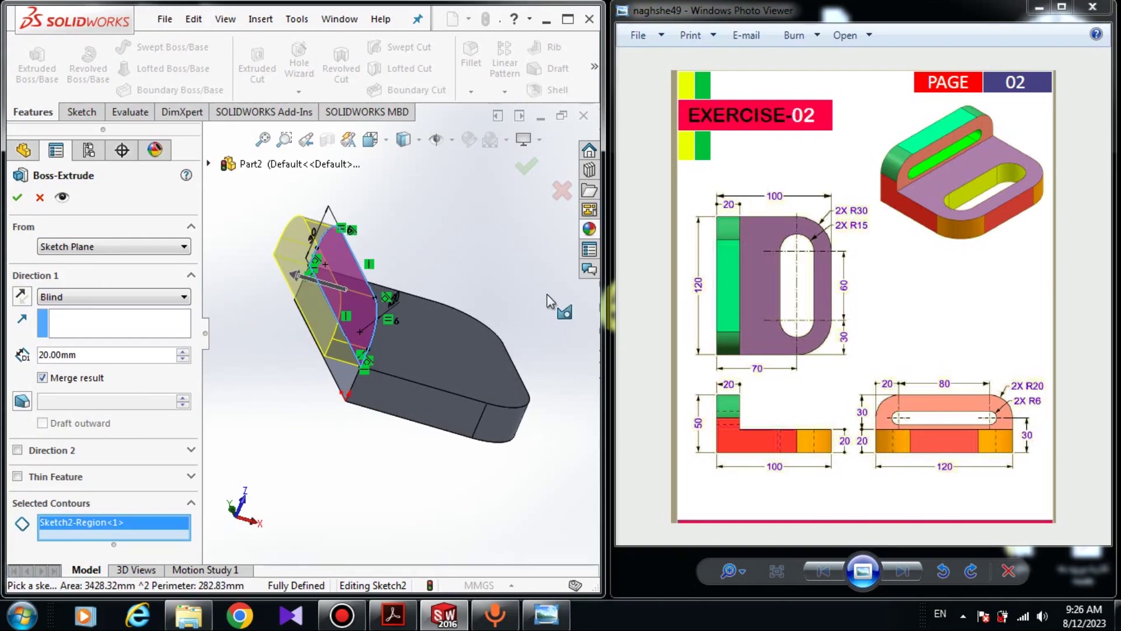
middle_click_drag(502, 376, 466, 381)
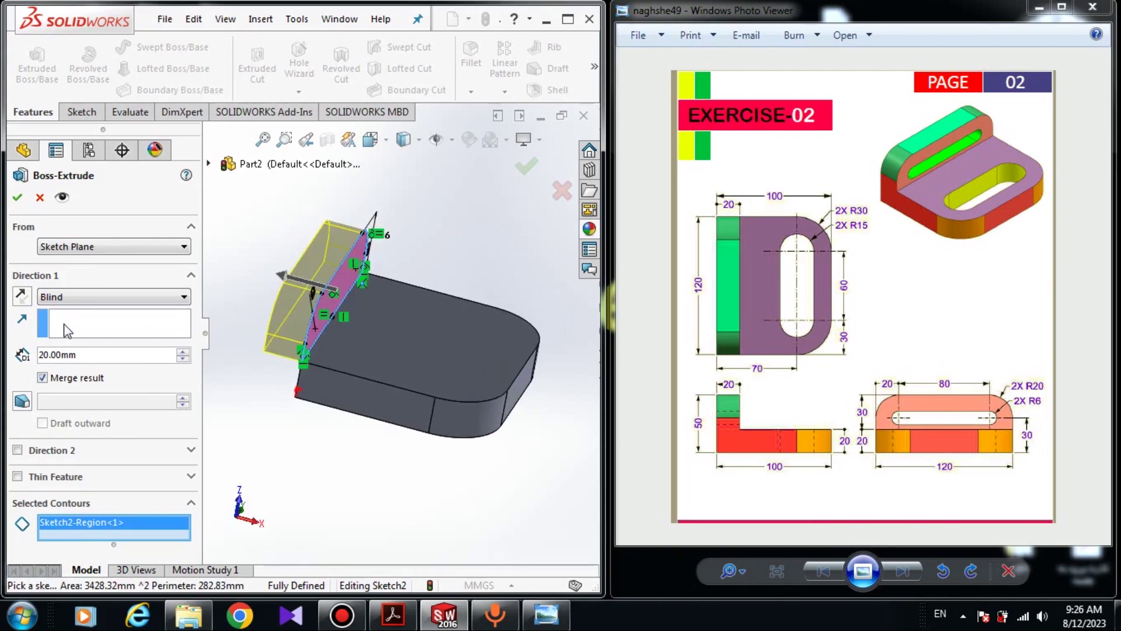
left_click(17, 197)
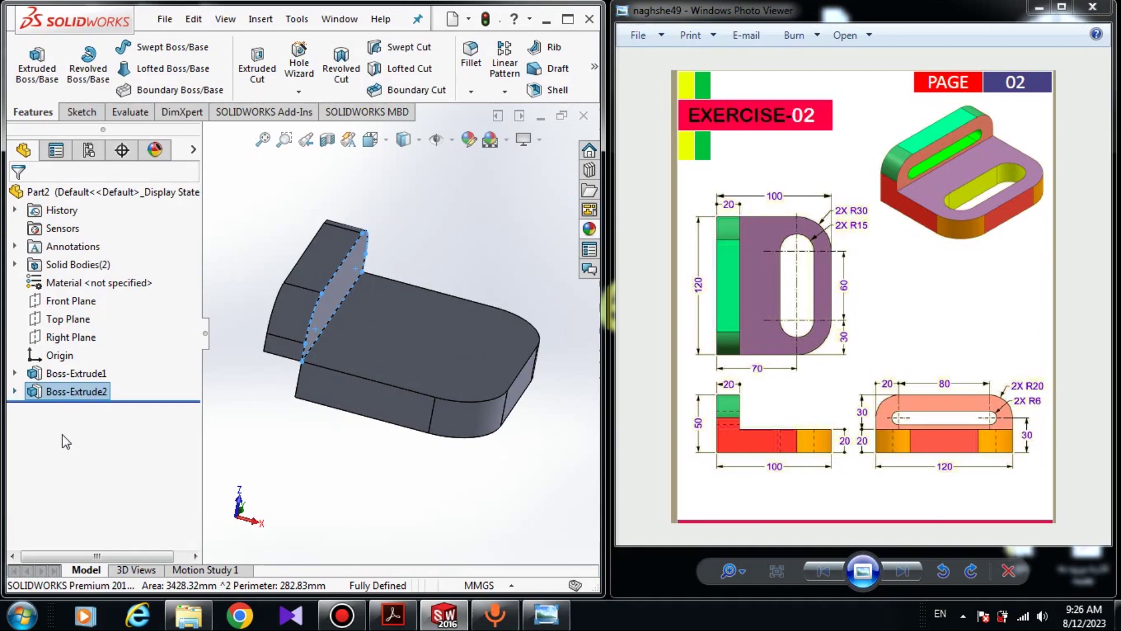
- Edit Boss-Extrude2 and reverse its 20 mm extrusion direction toward the base plate
left_click(76, 391)
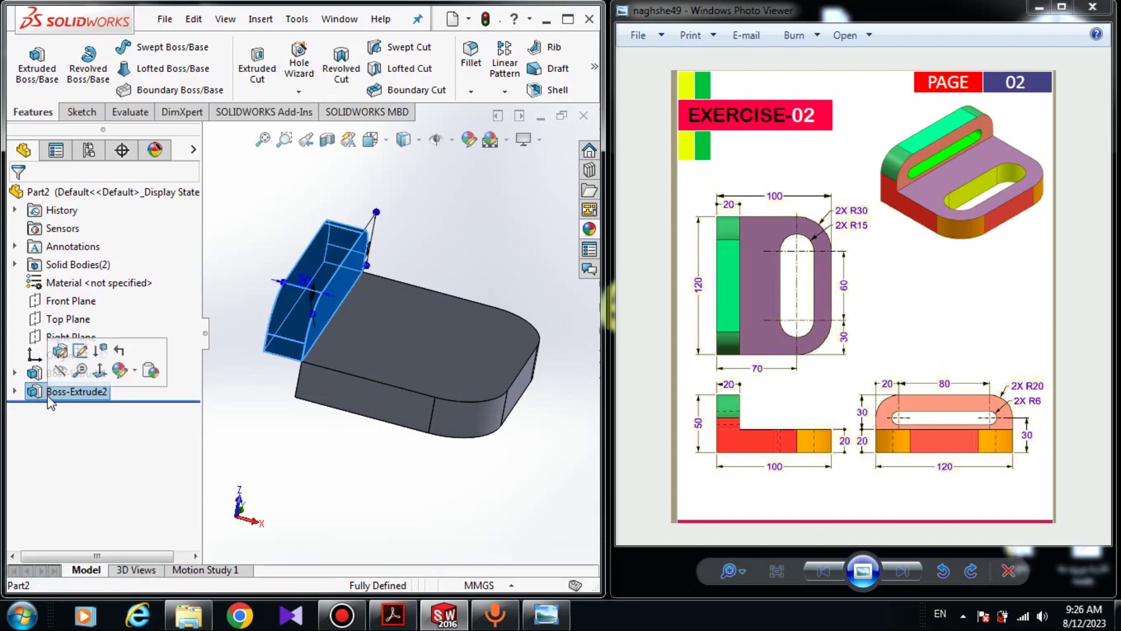
left_click(75, 391)
left_click(39, 395)
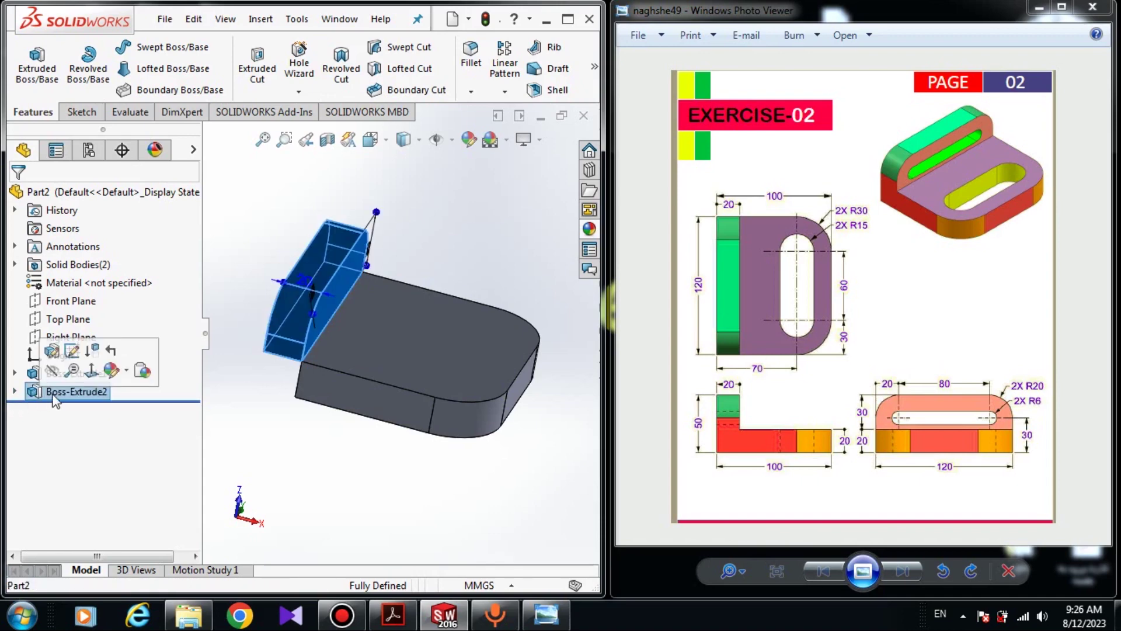
left_click(53, 351)
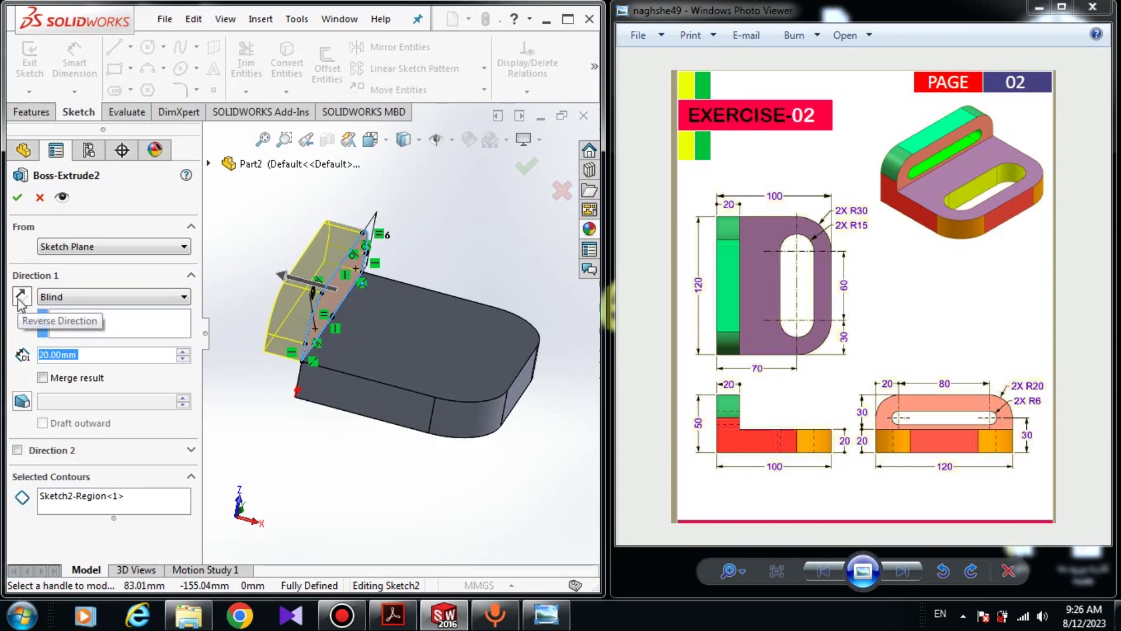
left_click(21, 297)
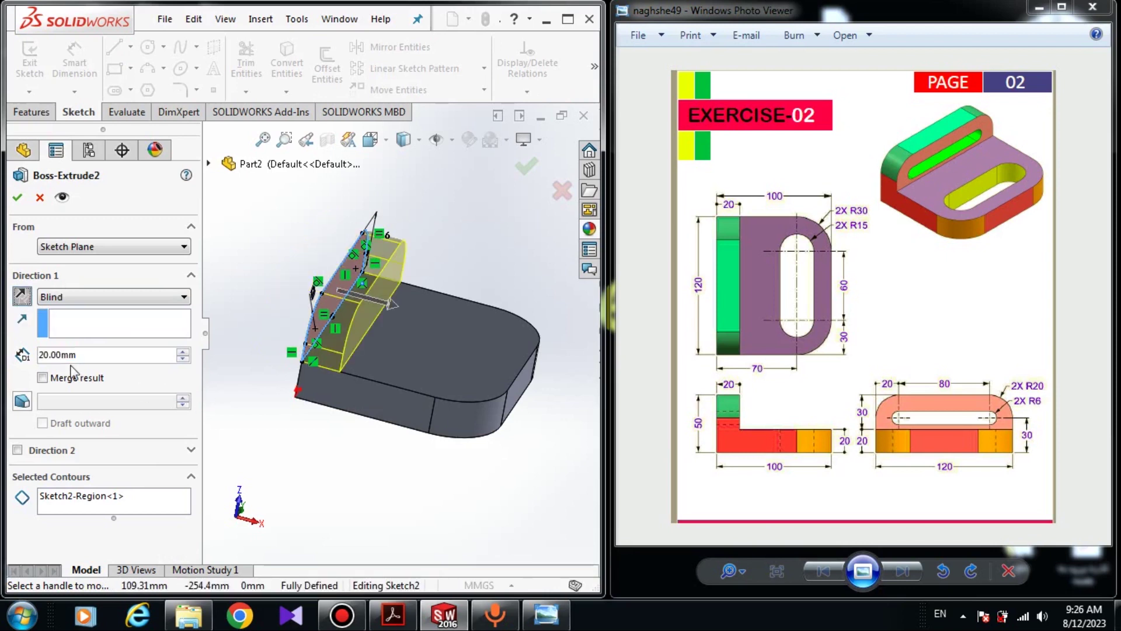